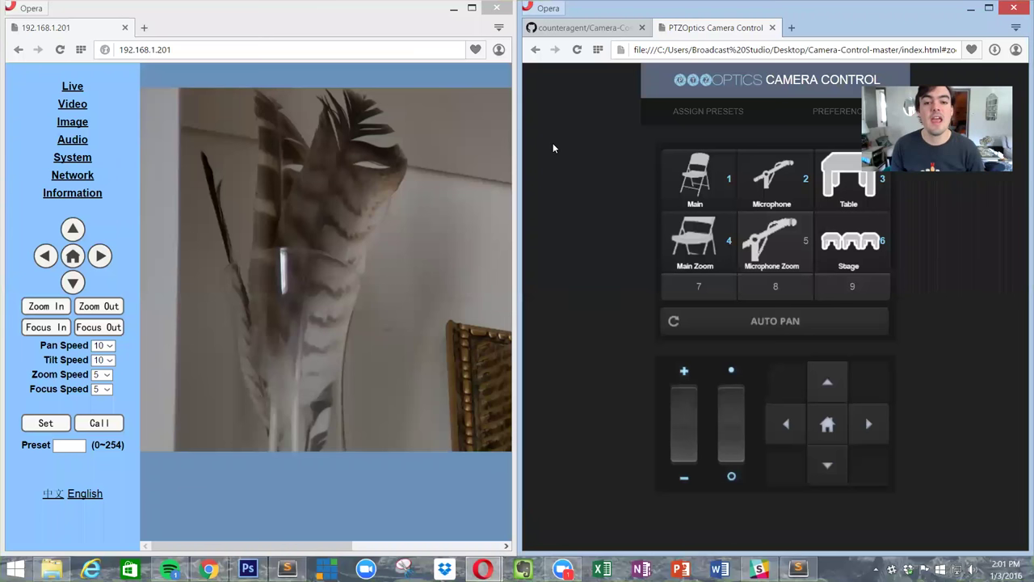
- Close the leftover GitHub tab and recall the Main camera preset (preset 1)
left_click(642, 28)
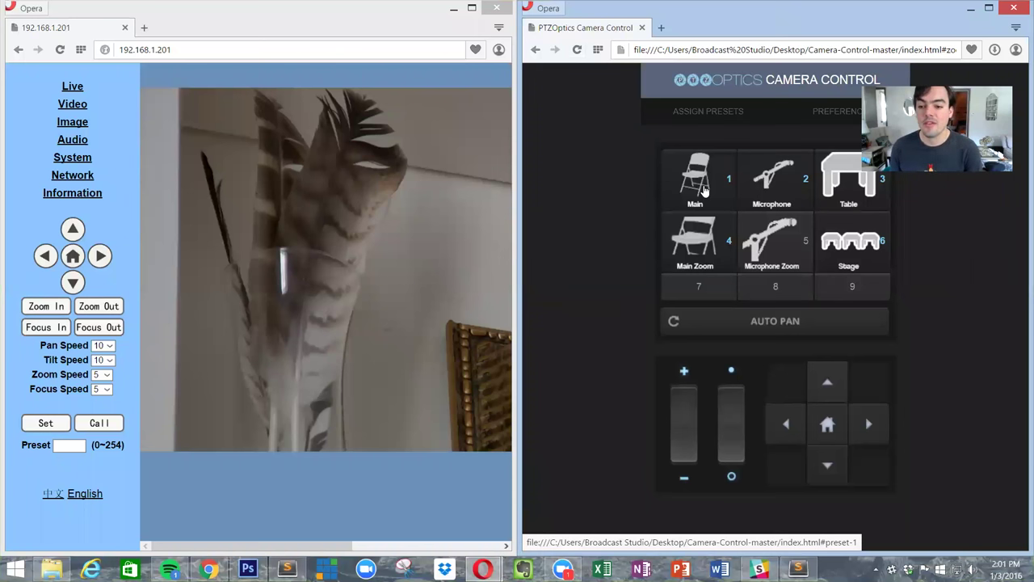
left_click(703, 189)
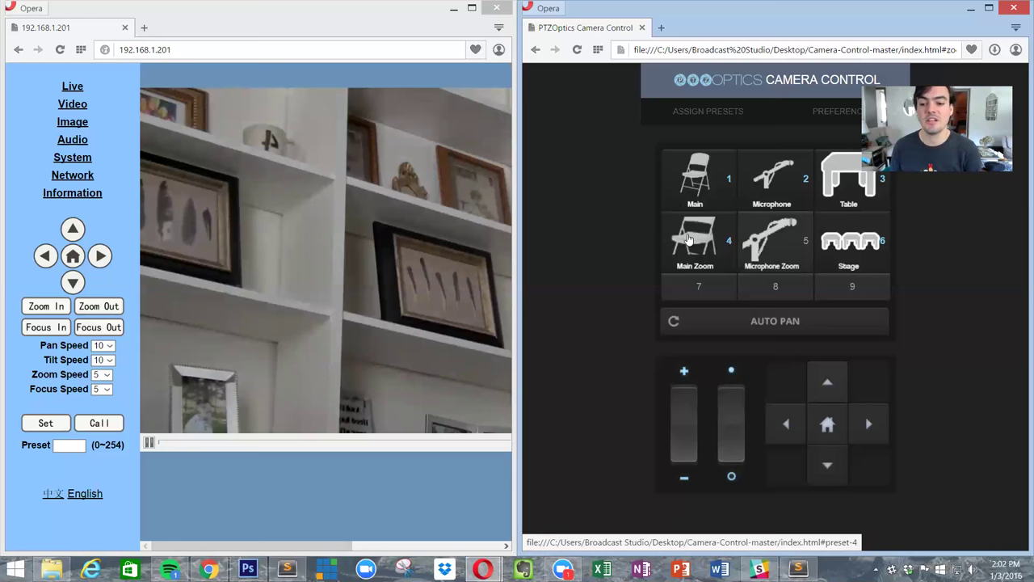
- Recall the Main Zoom, Microphone and Microphone Zoom camera presets in turn
left_click(689, 240)
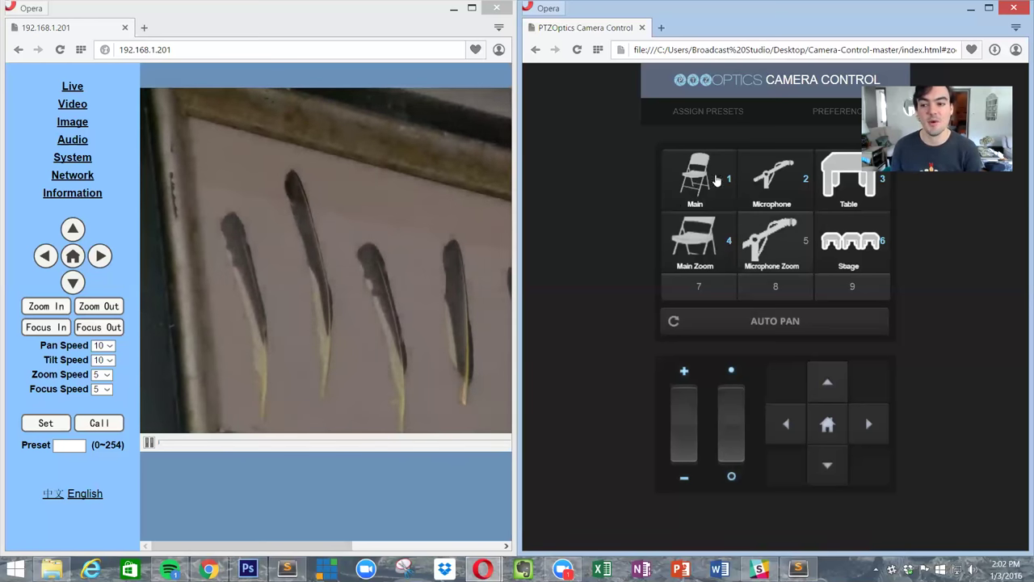
left_click(798, 176)
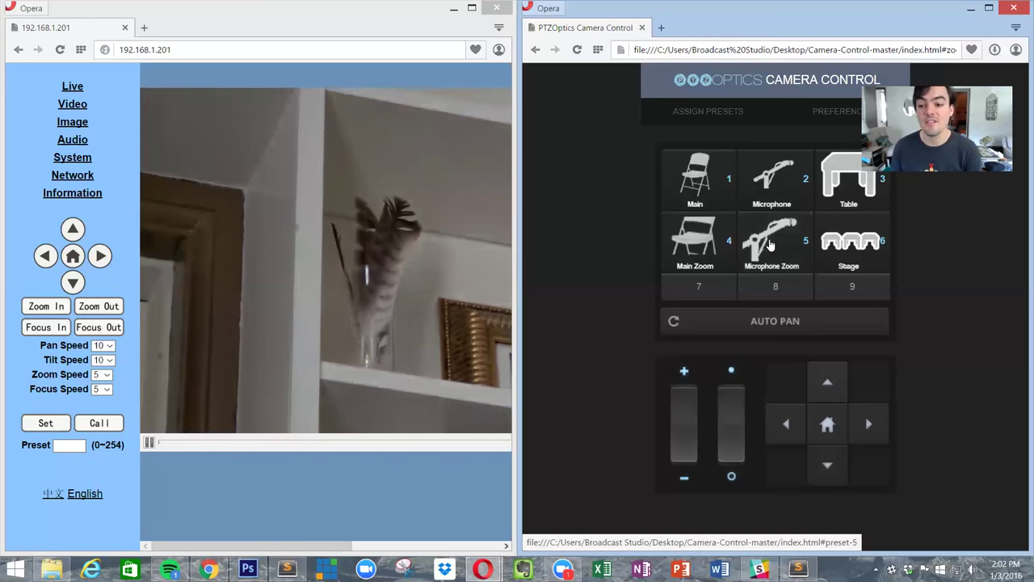
left_click(774, 243)
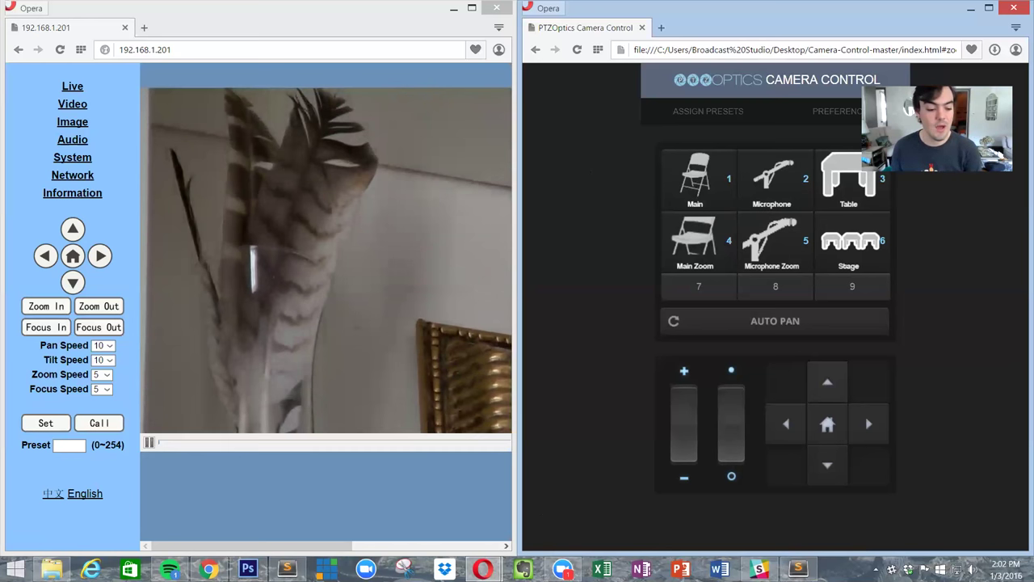
- Browse the Camera-Control-master folder, inspect the index file, and reload the control page
left_click(51, 569)
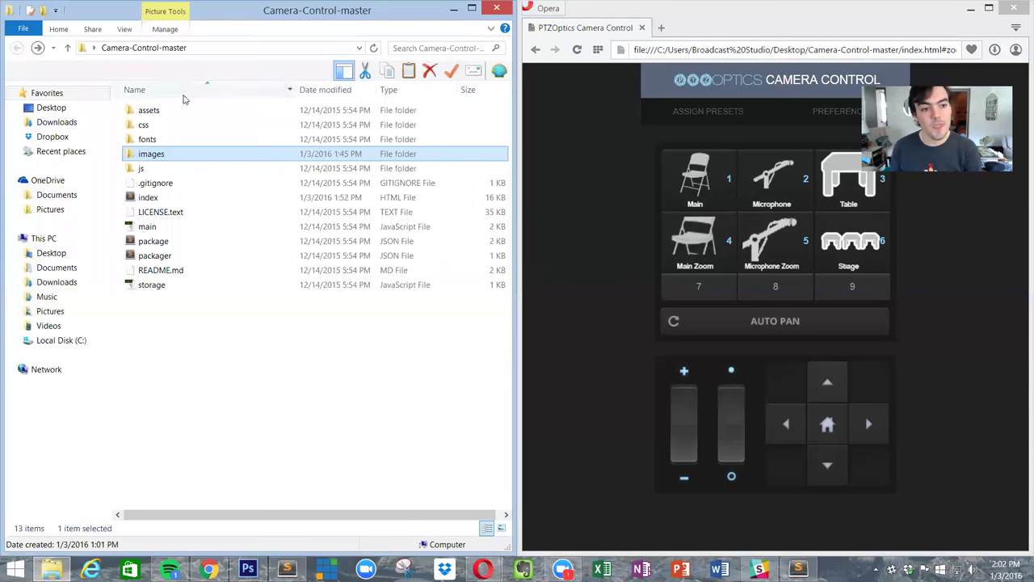
left_click(155, 110)
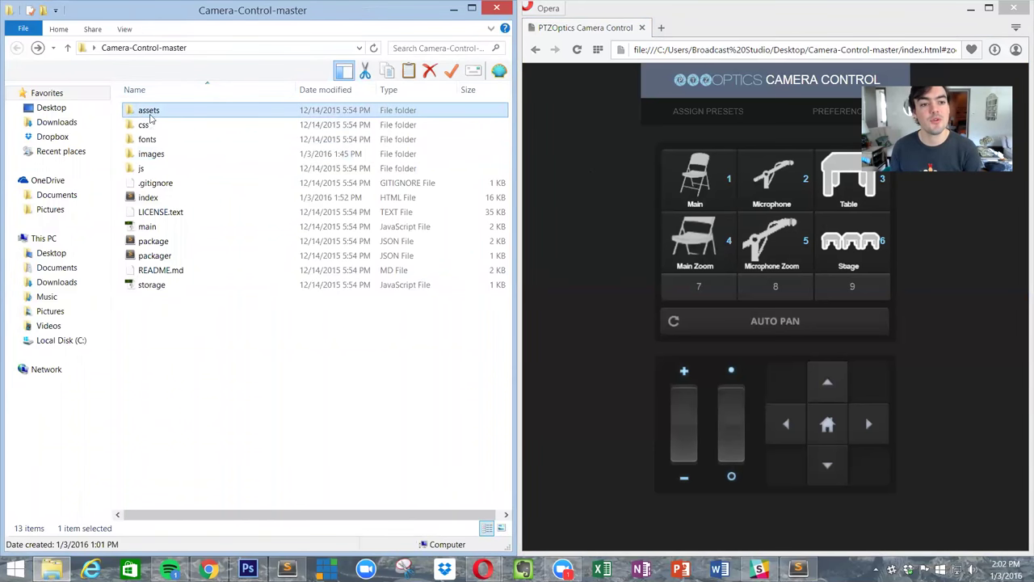
left_click(154, 284)
left_click_drag(171, 360, 142, 408)
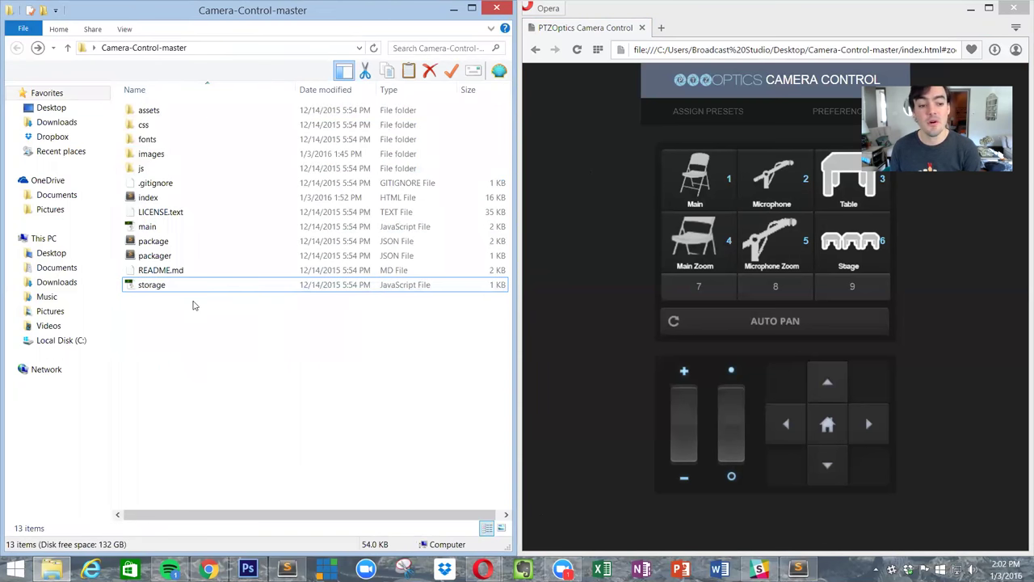
left_click(146, 199)
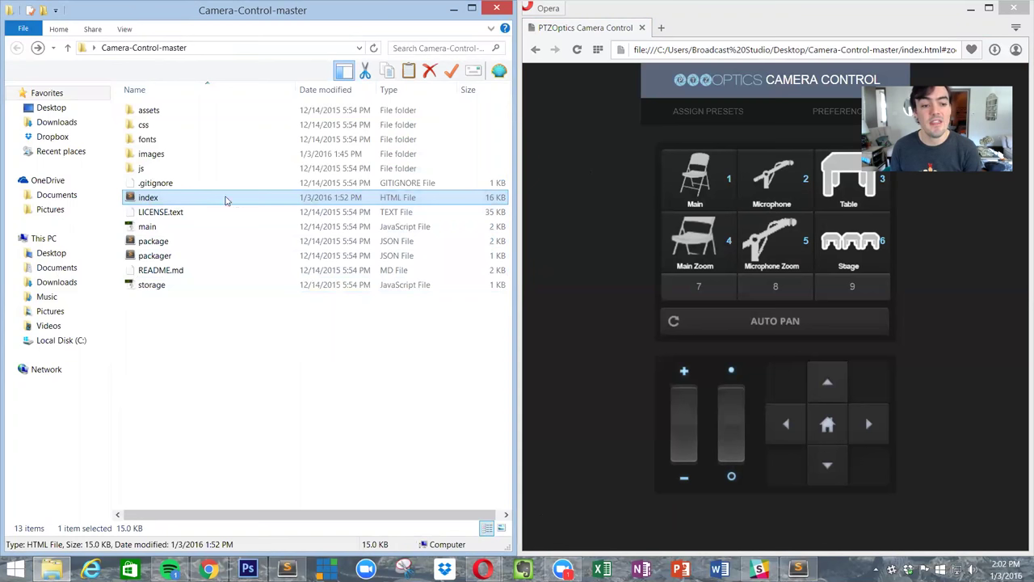
right_click(170, 200)
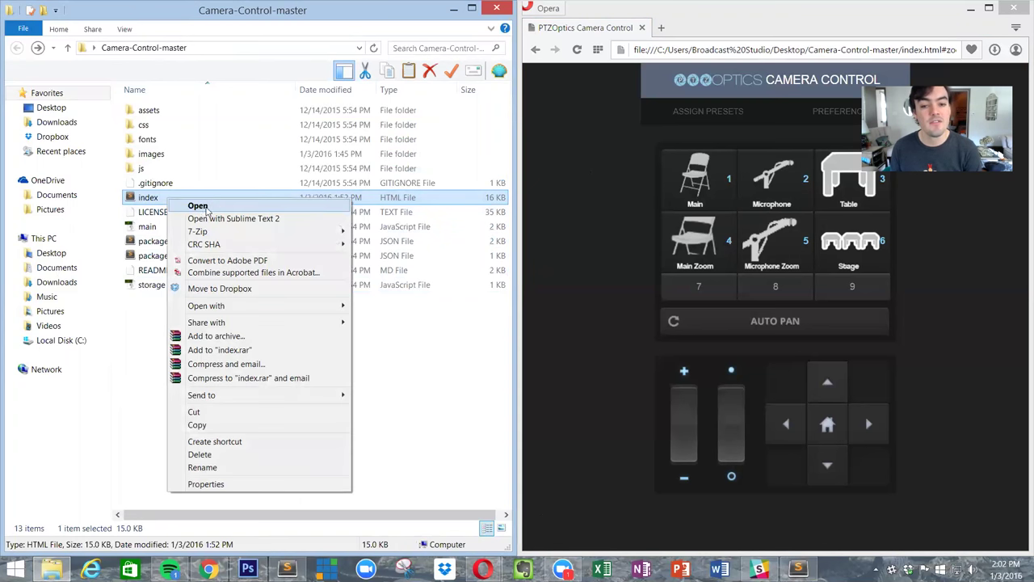
key("Escape")
left_click(700, 51)
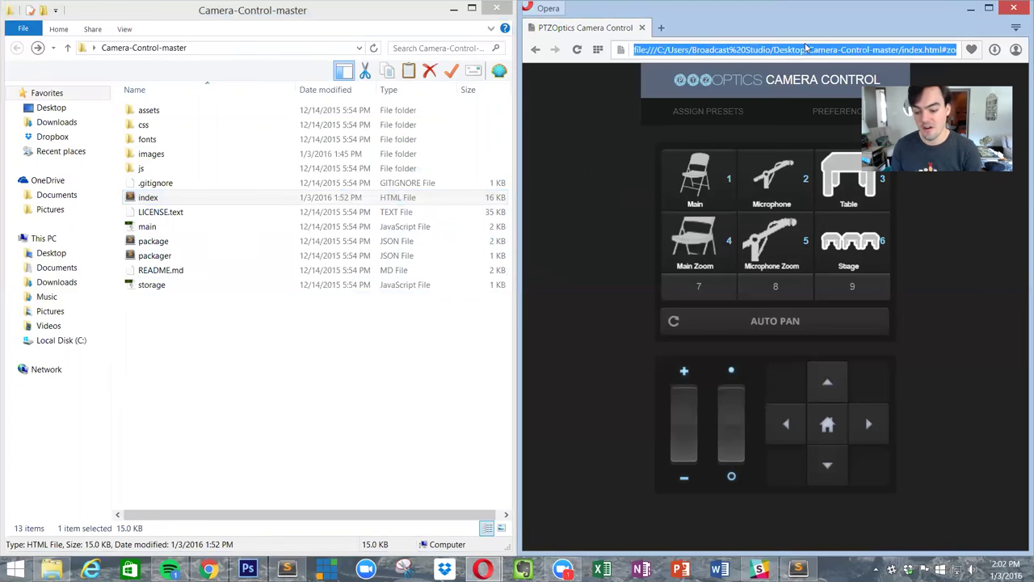
key("Return")
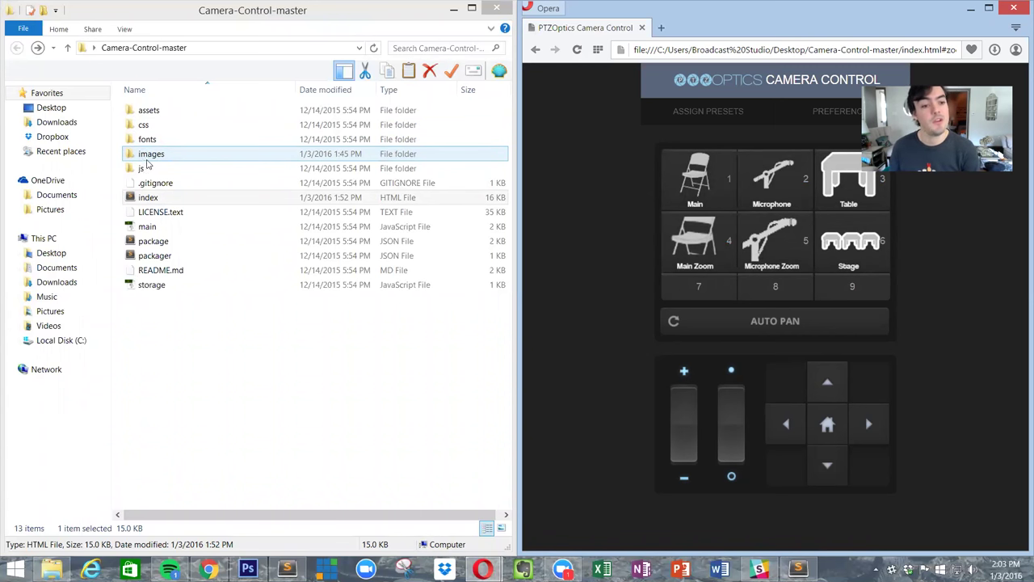
- Open images\presets, step through preset icons 1–6, and recall the Main preset to compare
double_click(150, 154)
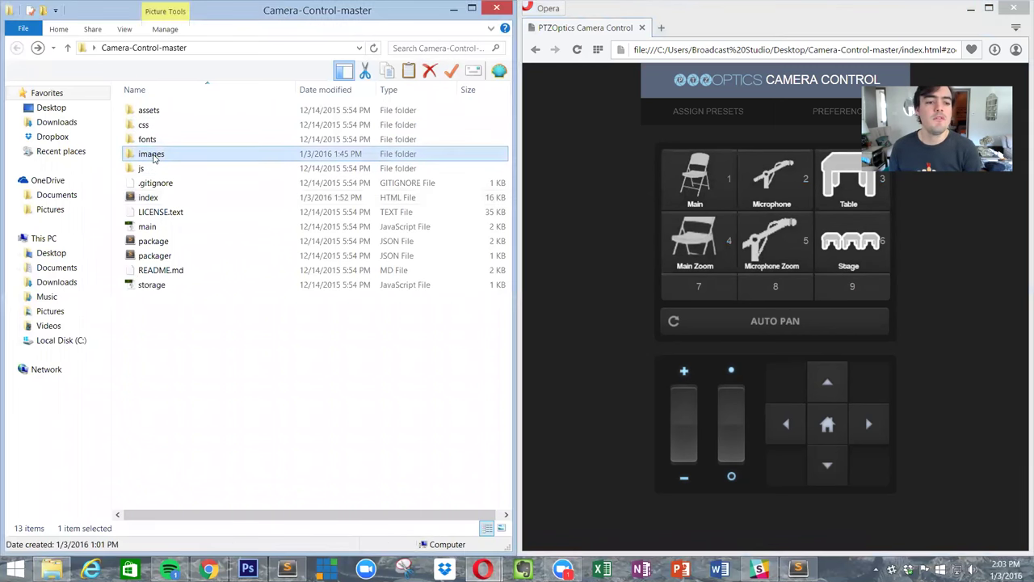
scroll(169, 130, "down", 3)
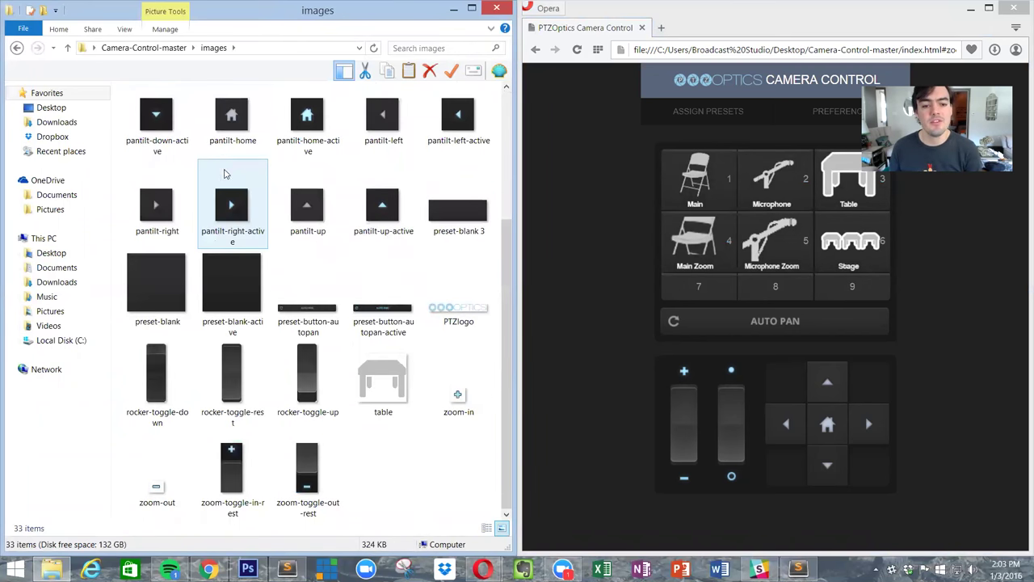
scroll(170, 129, "up", 3)
left_click(168, 143)
double_click(168, 143)
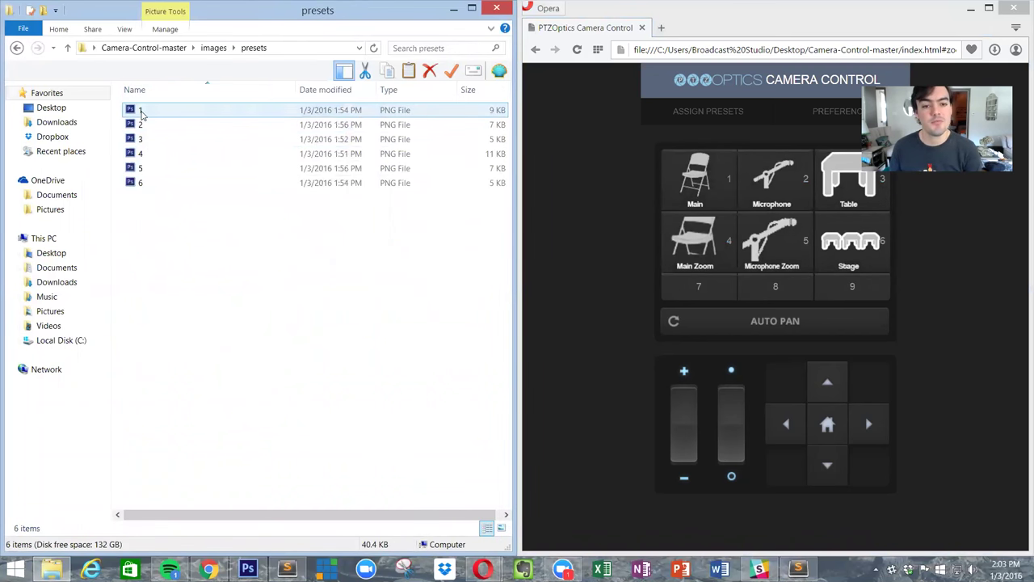
left_click(139, 111)
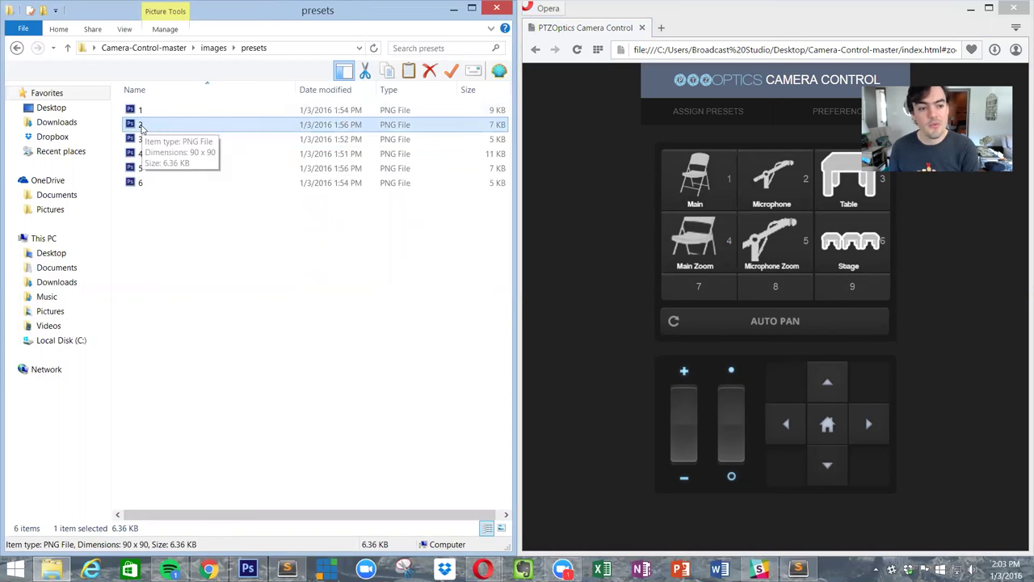
key("Down")
key("Down")
key("Down")
key("Down")
key("Down")
key("Up")
key("Up")
key("Up")
key("Up")
key("Up")
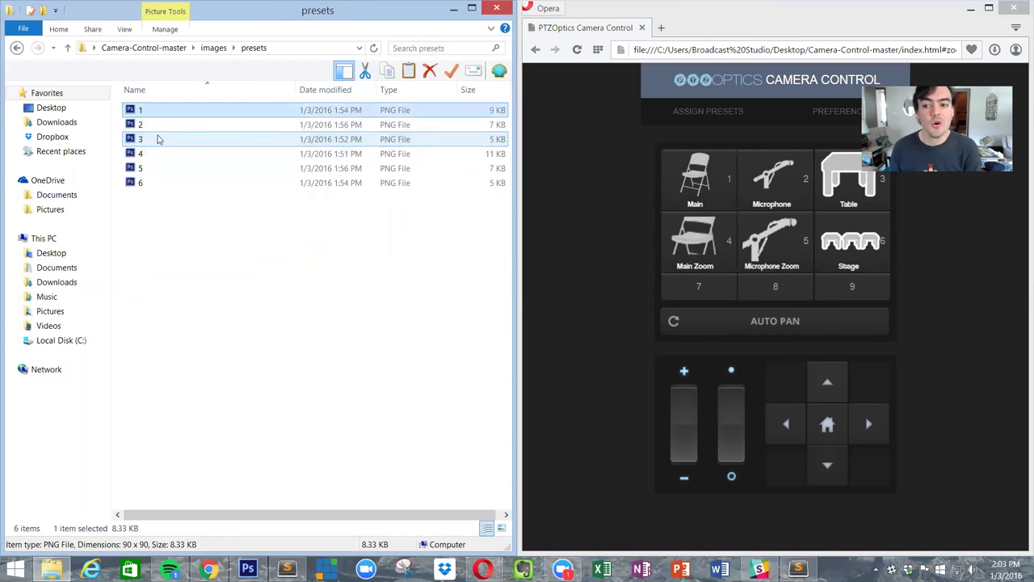
key("Down")
key("Down")
key("Down")
key("Down")
key("Down")
key("Up")
key("Up")
key("Up")
key("Up")
key("Up")
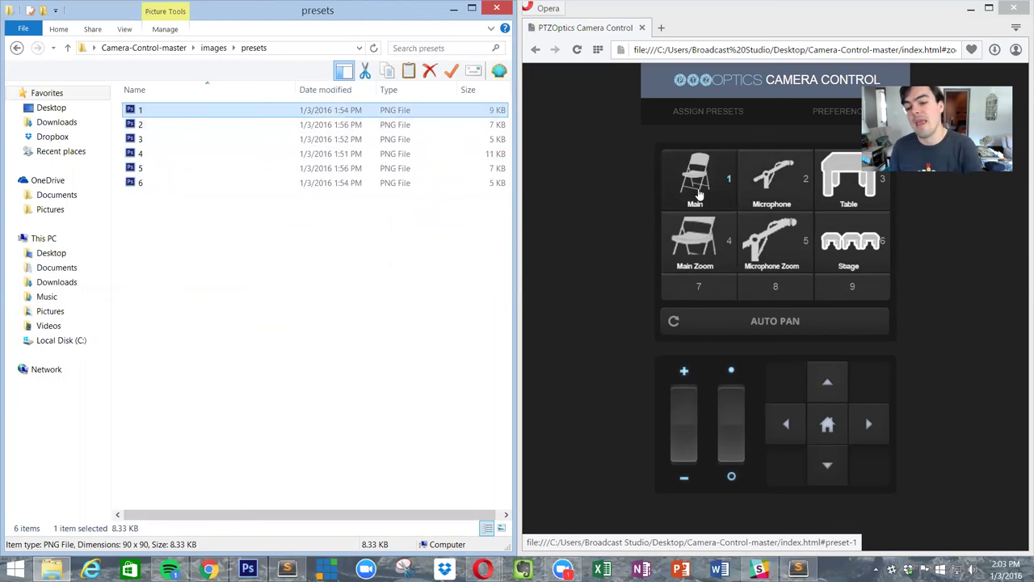
left_click(707, 188)
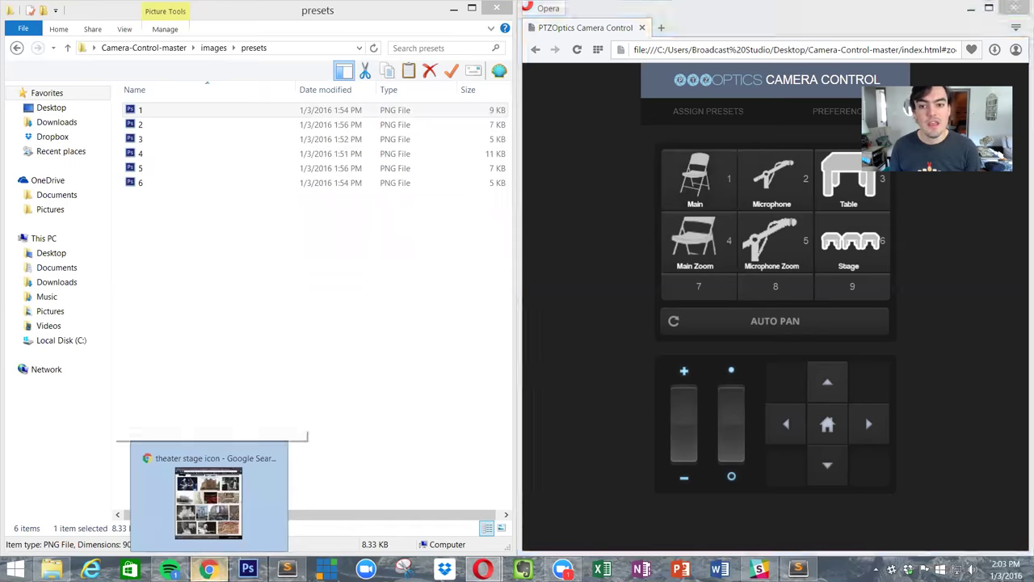
- Search Google Images for 'podium icon'
left_click(208, 569)
scroll(672, 136, "down", 20)
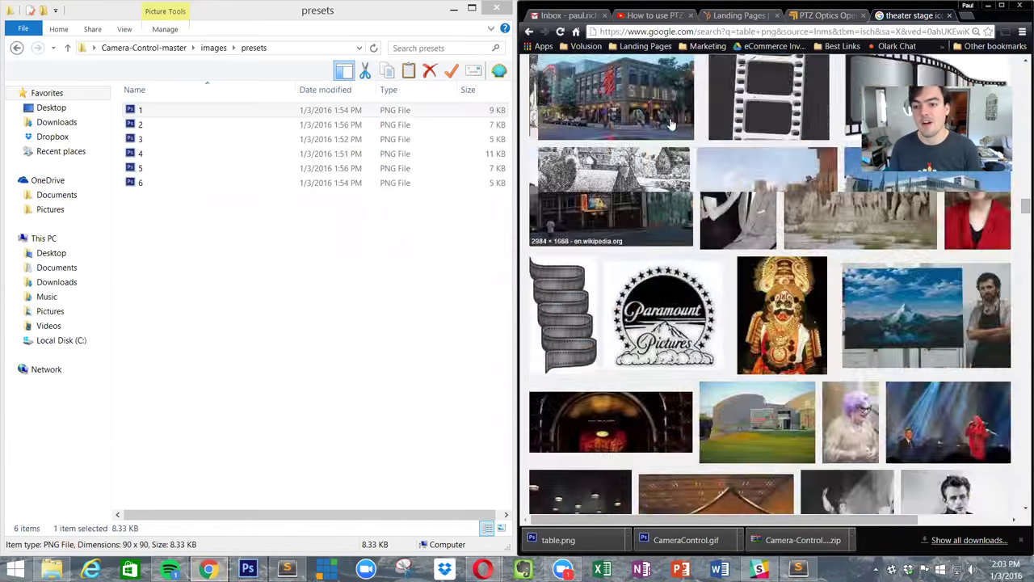
scroll(685, 113, "up", 20)
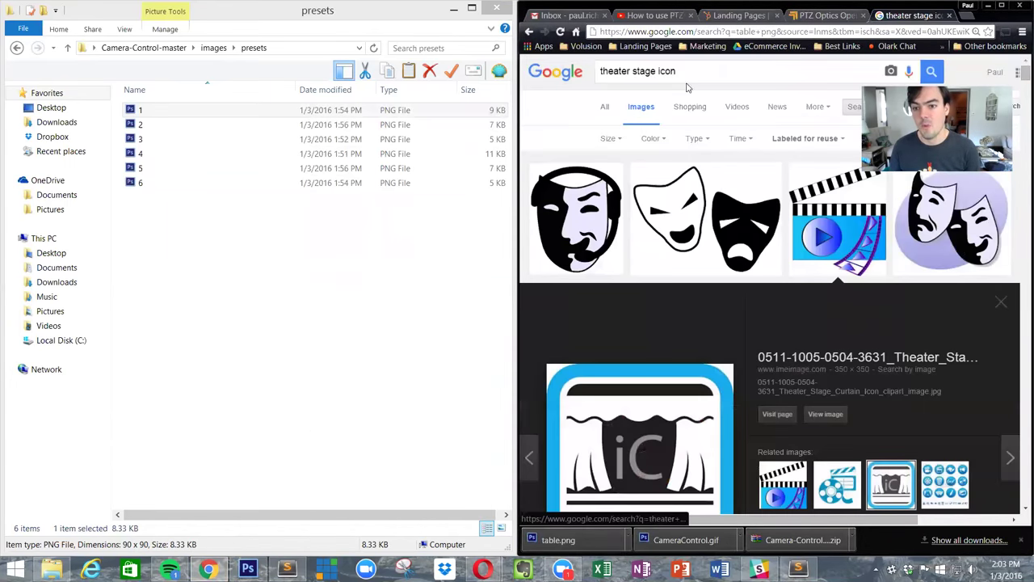
left_click(685, 73)
type("podium icon")
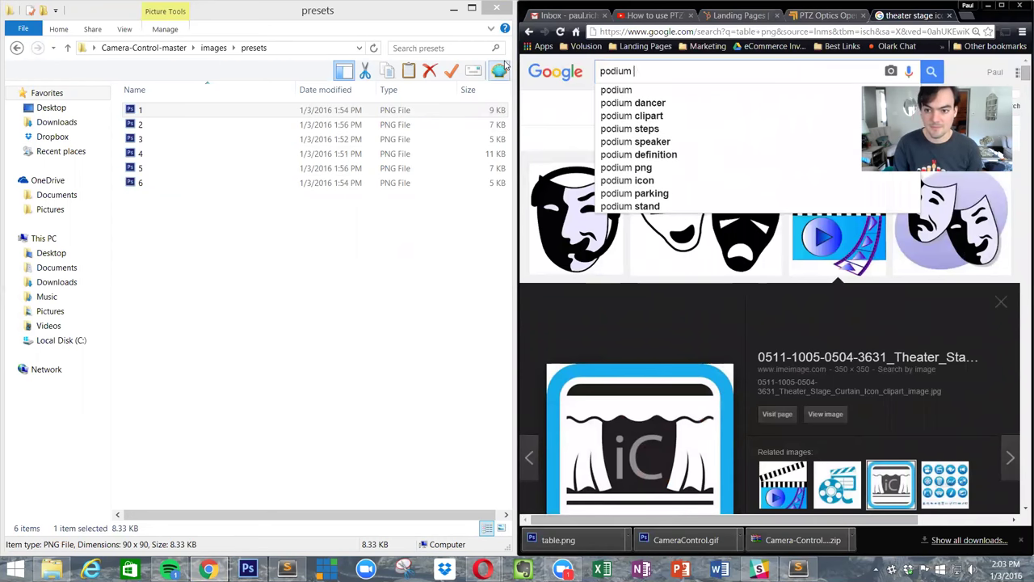
key("Return")
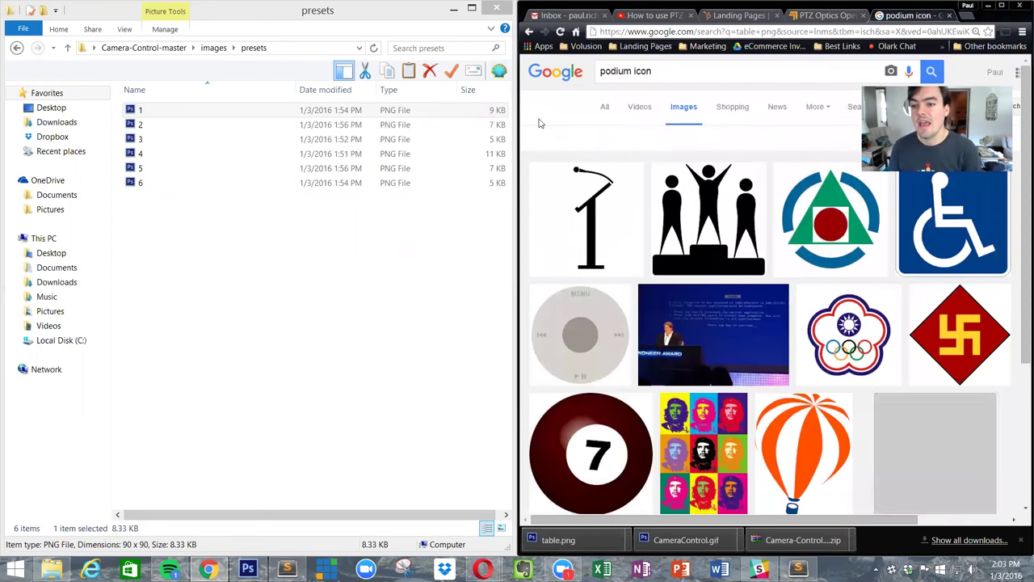
- Save the black podium icon image as a PNG
left_click(604, 209)
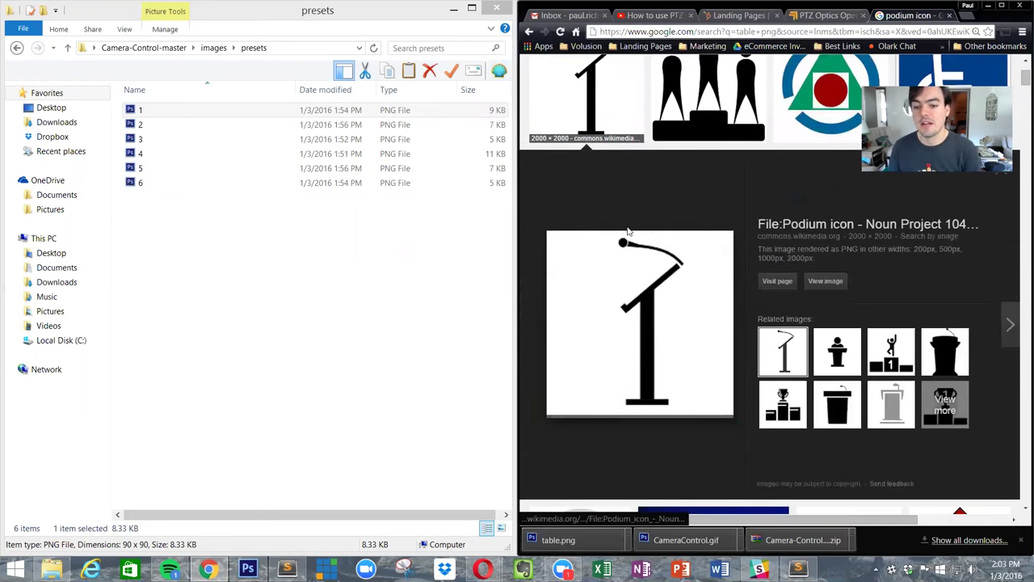
right_click(652, 259)
left_click(693, 364)
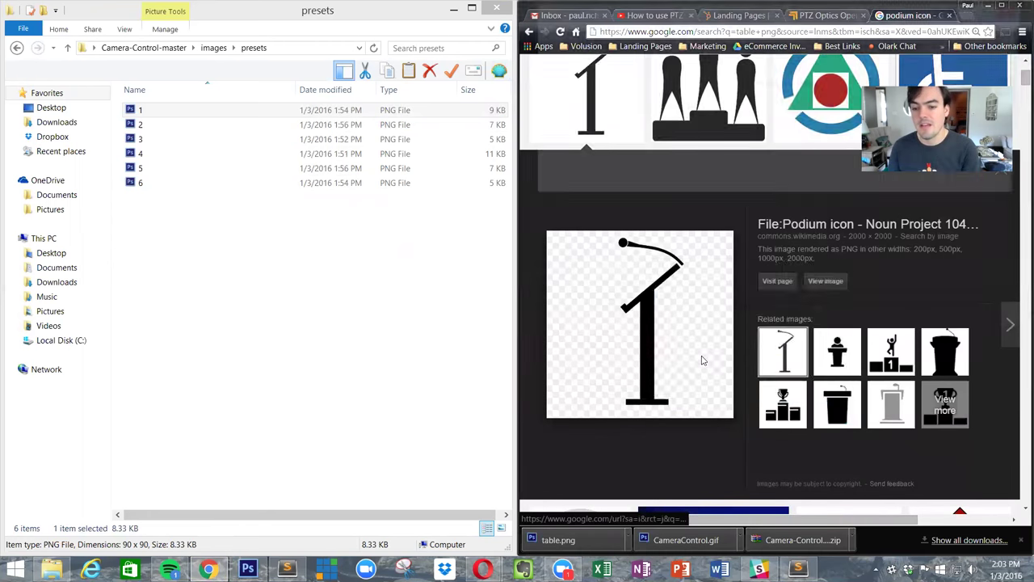
key("Return")
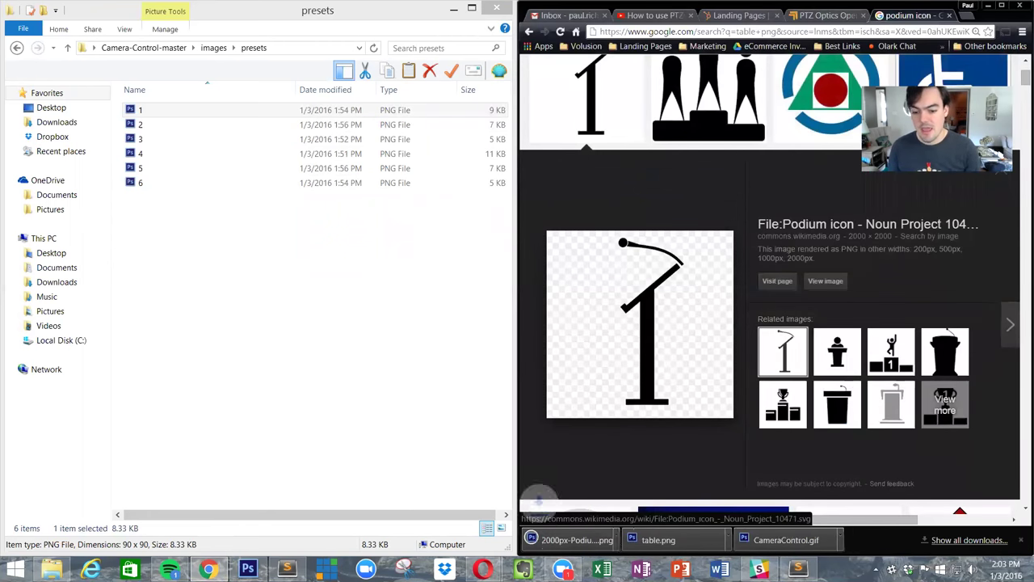
- Close the table.png and white chair images and switch to the Untitled-2 icon document
left_click(579, 541)
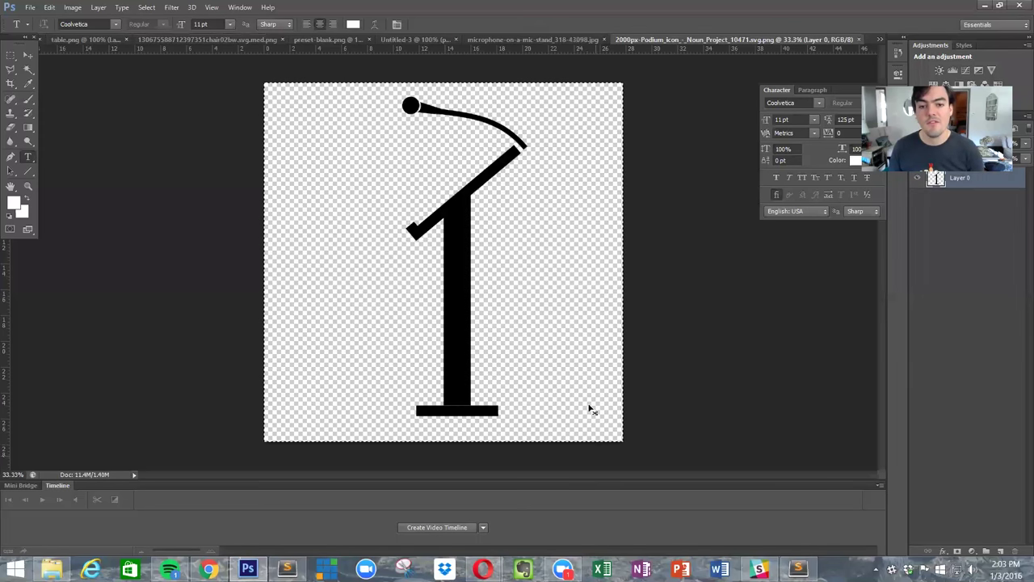
left_click(96, 40)
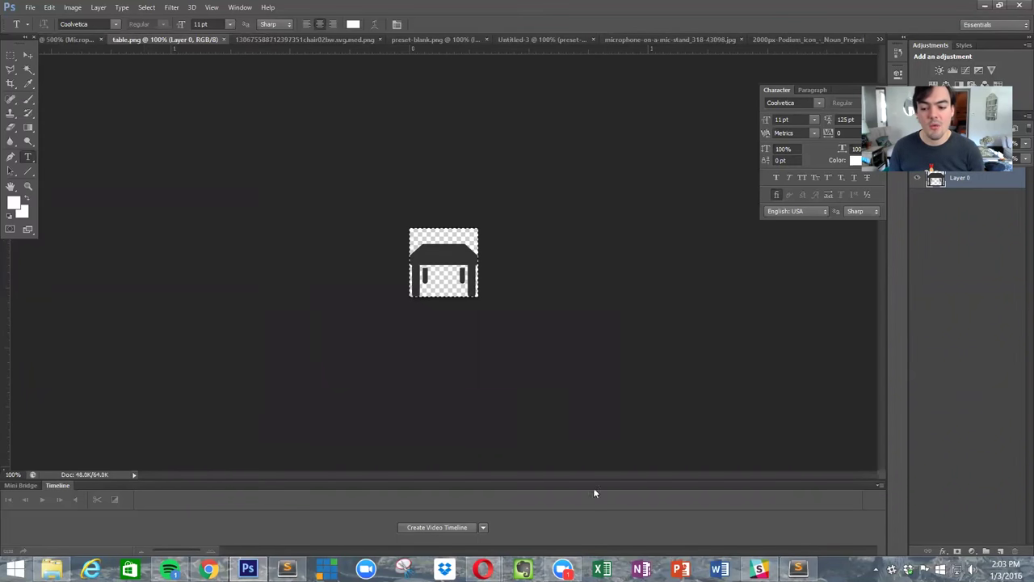
left_click(223, 40)
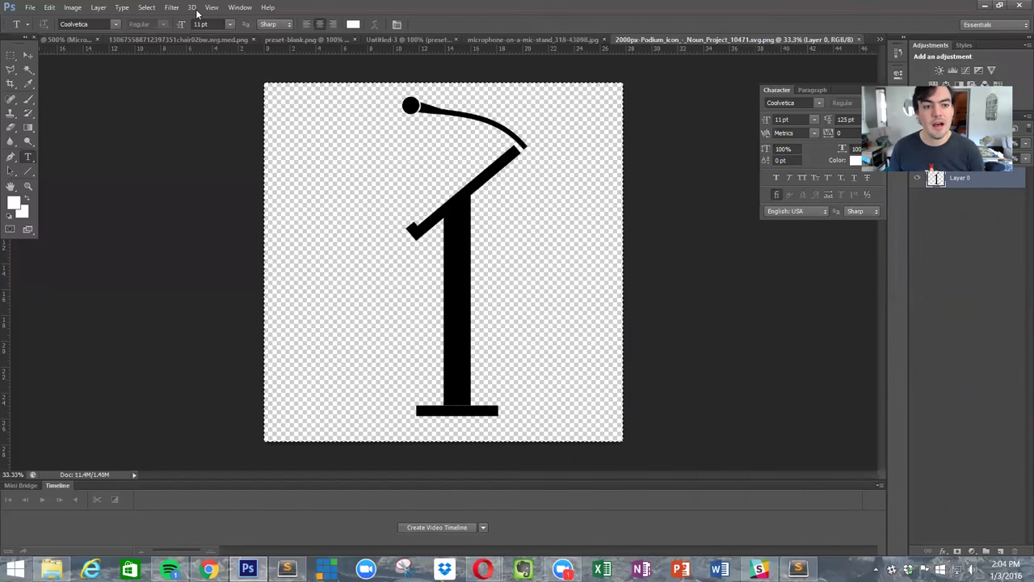
left_click(206, 40)
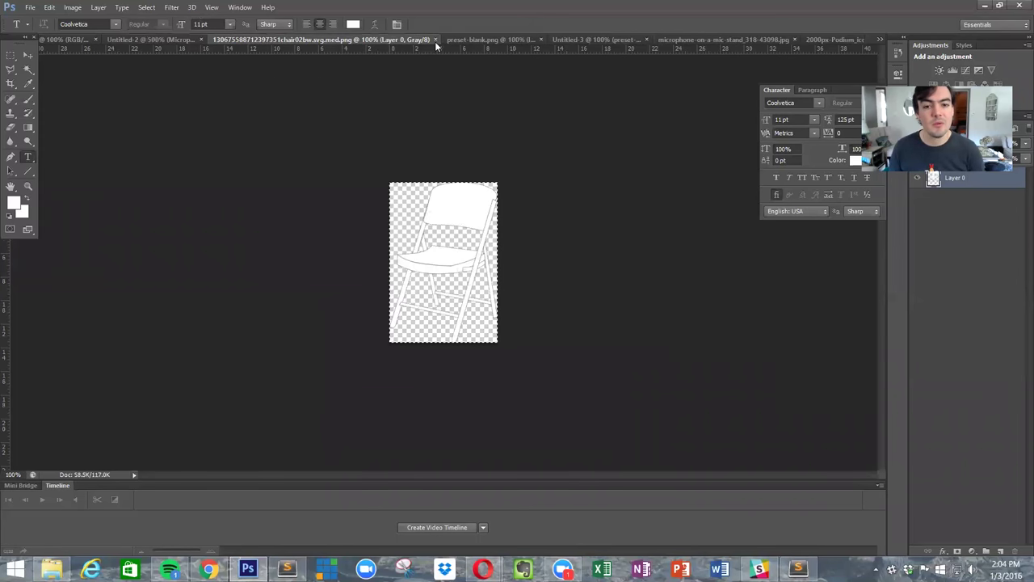
left_click(436, 40)
left_click(233, 40)
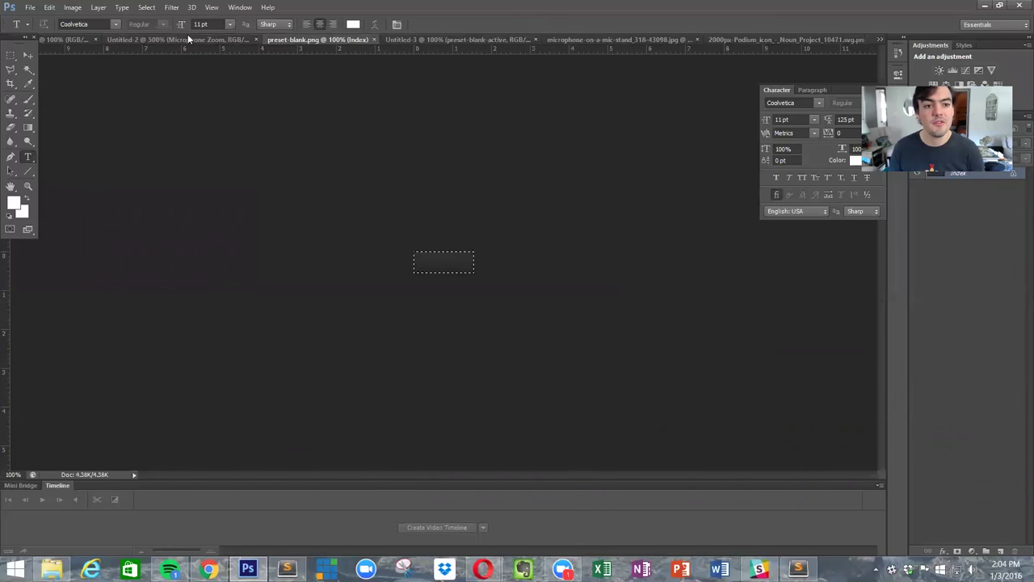
left_click(187, 38)
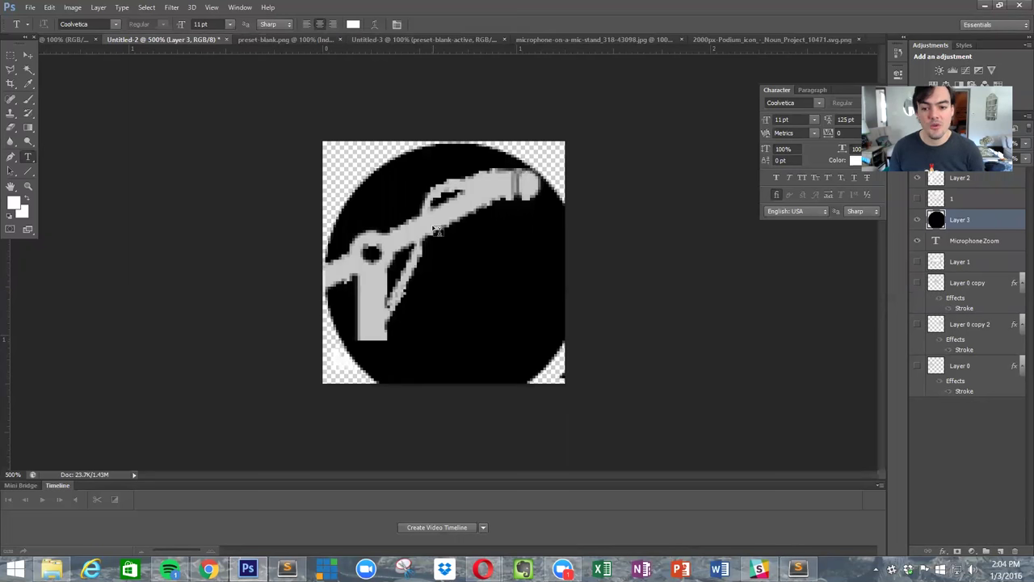
- Scale the pasted podium on Layer 3 down to fit inside the canvas
key("ctrl+t")
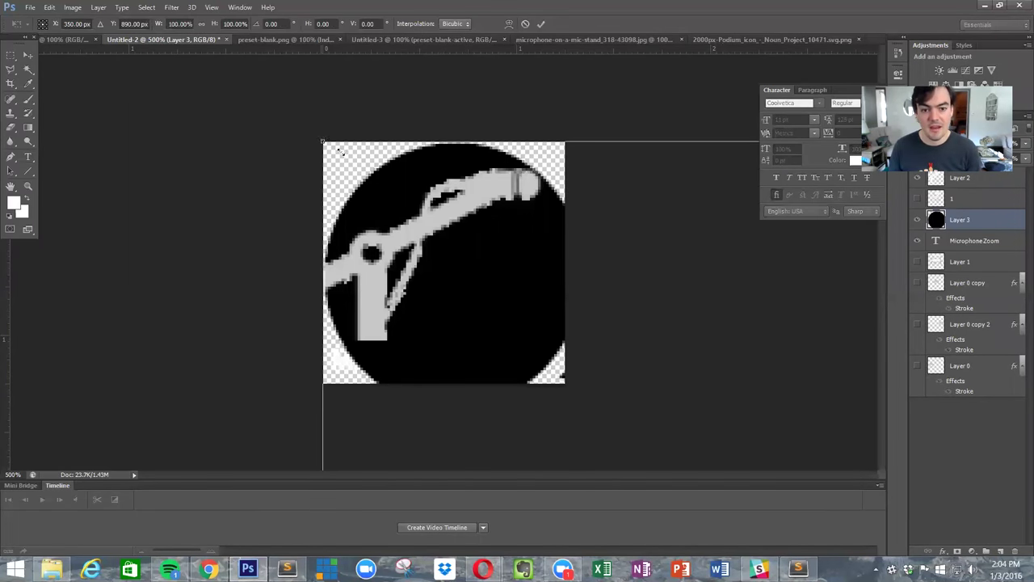
left_click_drag(323, 142, 167, 73)
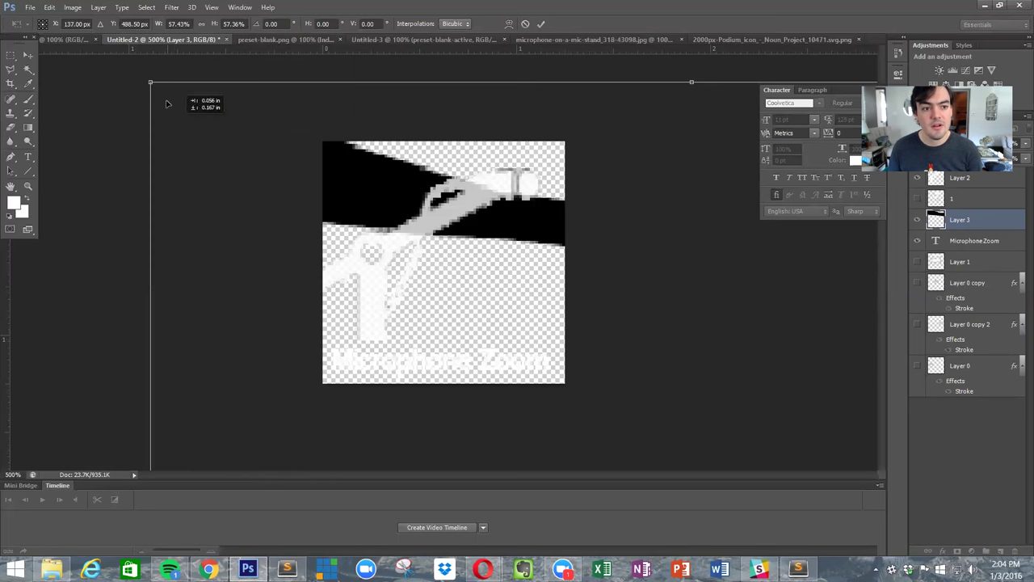
left_click_drag(150, 82, 273, 395)
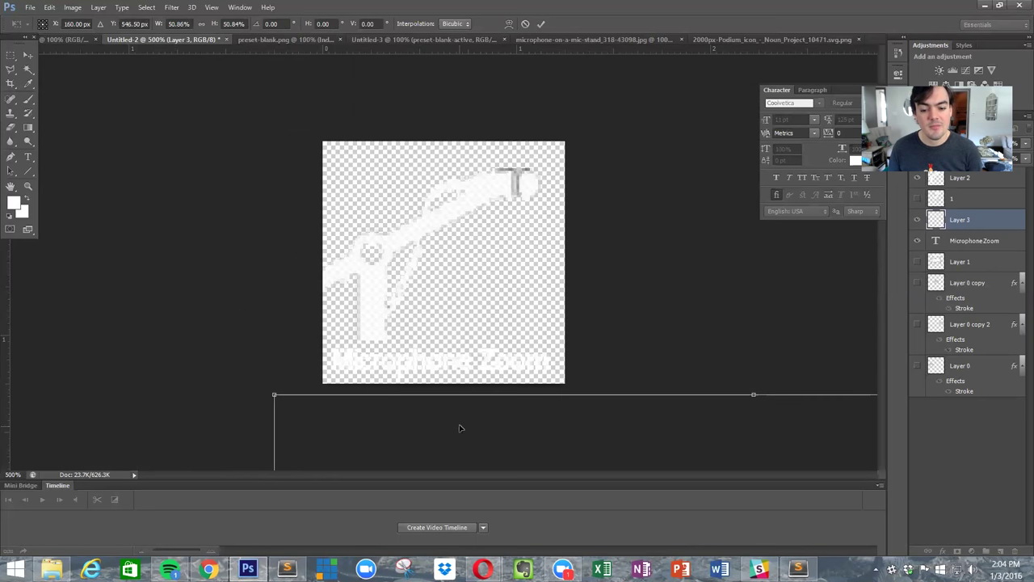
left_click_drag(460, 427, 131, 103)
left_click_drag(214, 189, 394, 339)
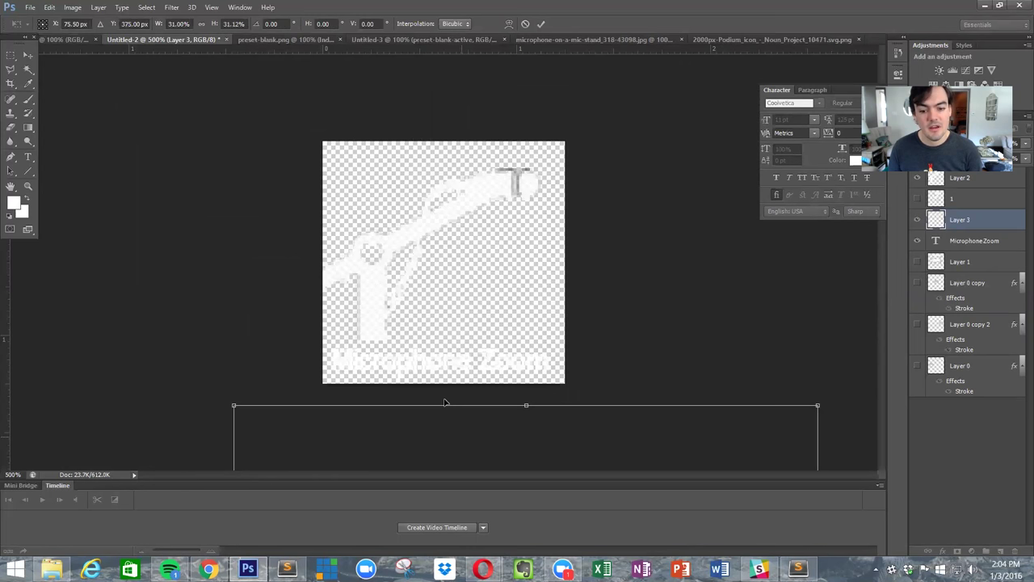
left_click_drag(399, 254, 371, 93)
left_click_drag(146, 59, 402, 161)
key("Return")
key("t")
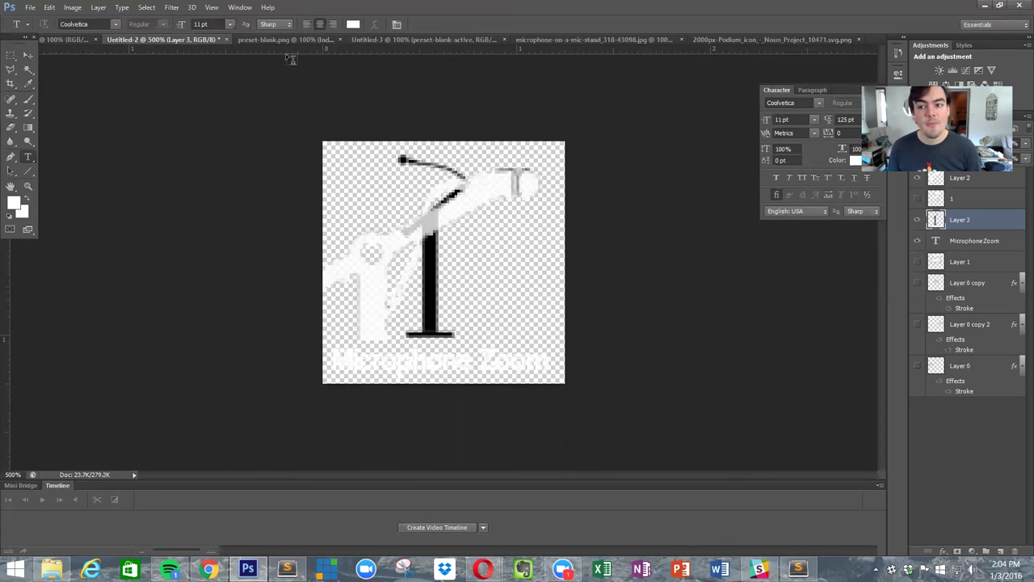
- Hide the microphone layer, nudge the podium, and fill the podium shape with white
left_click(917, 181)
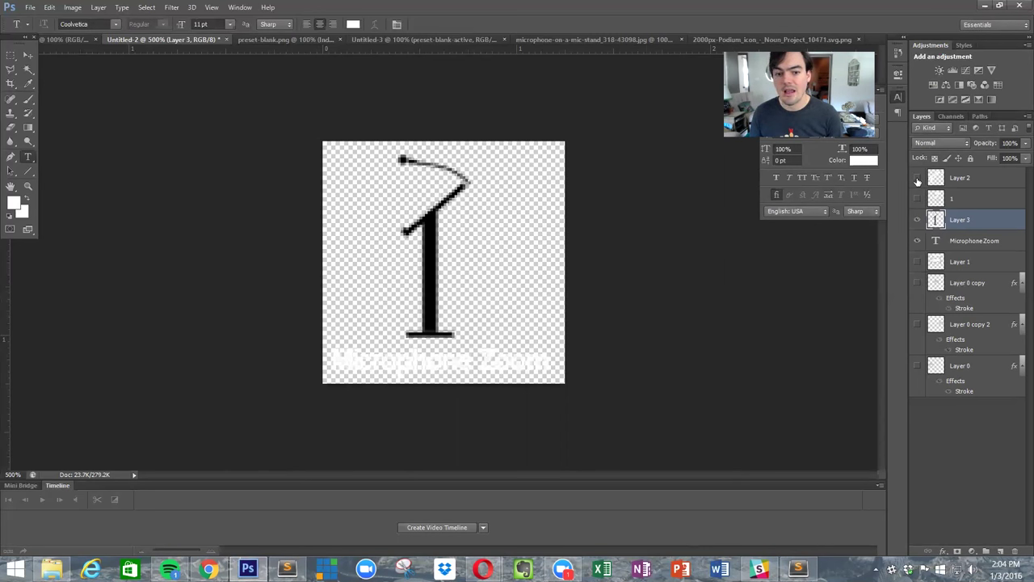
left_click(28, 54)
key("Right")
key("Right")
key("Down")
left_click(27, 71)
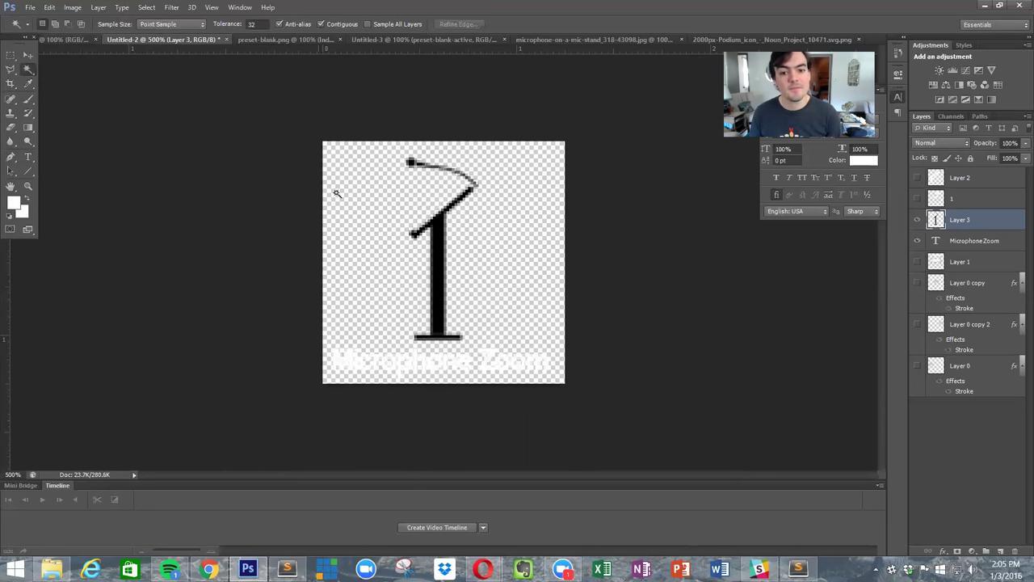
left_click(347, 189)
right_click(348, 190)
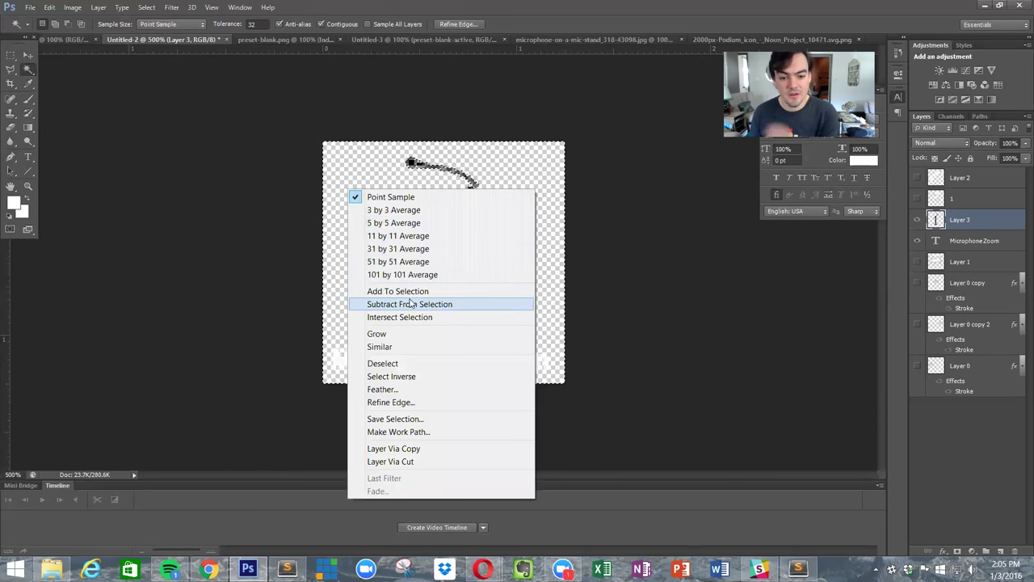
left_click(396, 375)
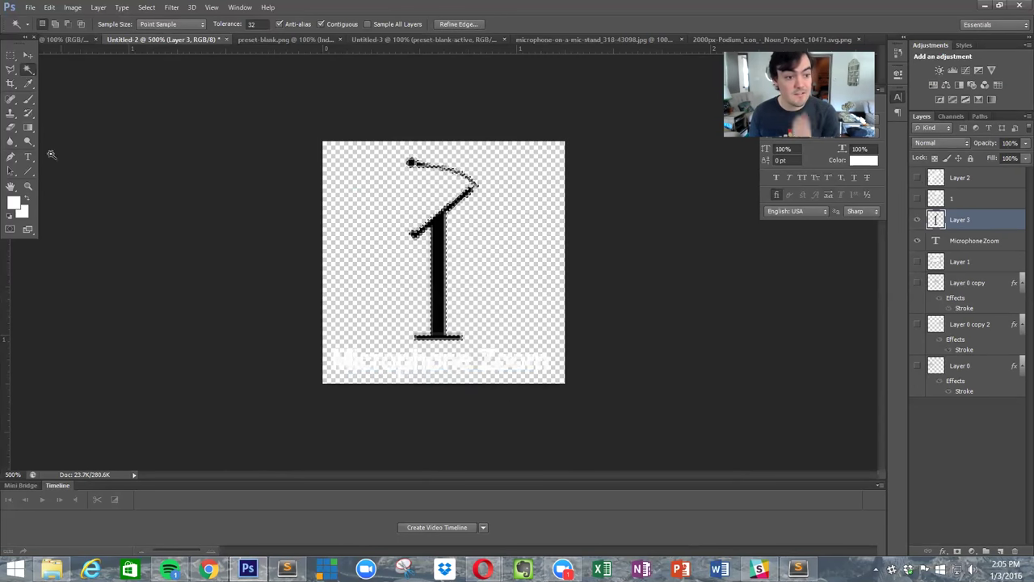
left_click(28, 98)
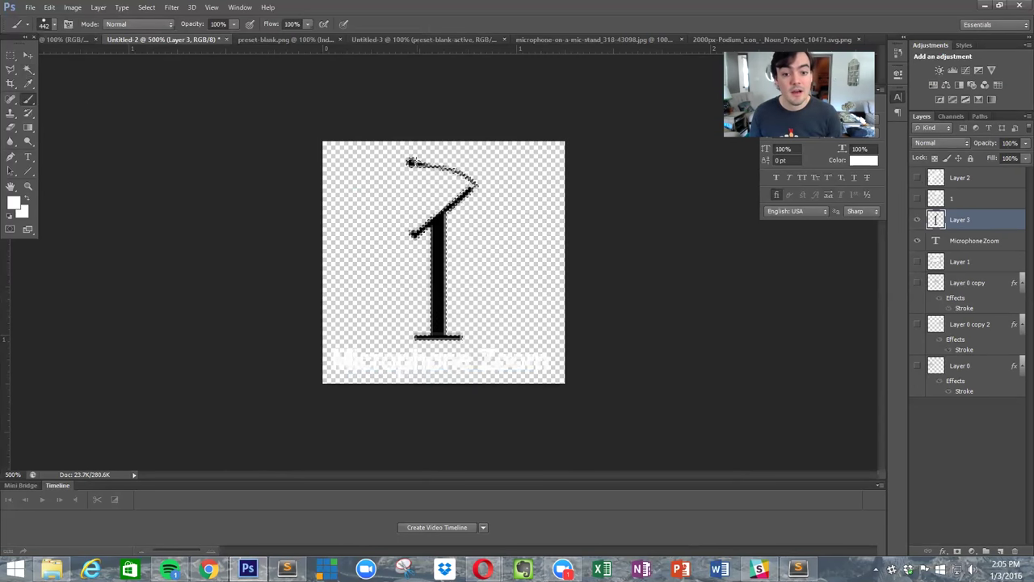
key("alt+BackSpace")
left_click(10, 55)
left_click(59, 145)
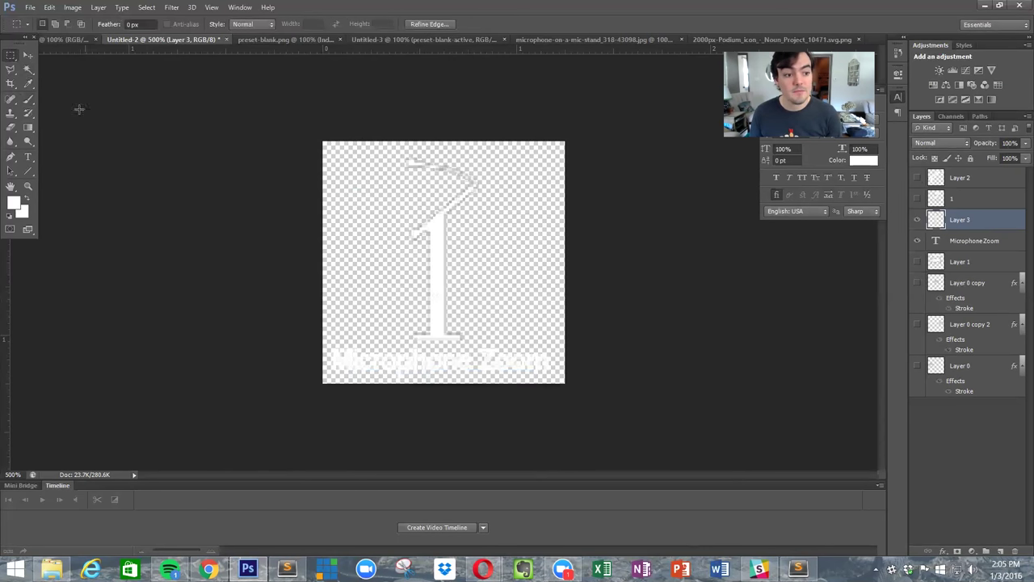
- Change the icon label from 'Microphone Zoom' to 'Podium'
left_click(29, 155)
triple_click(396, 350)
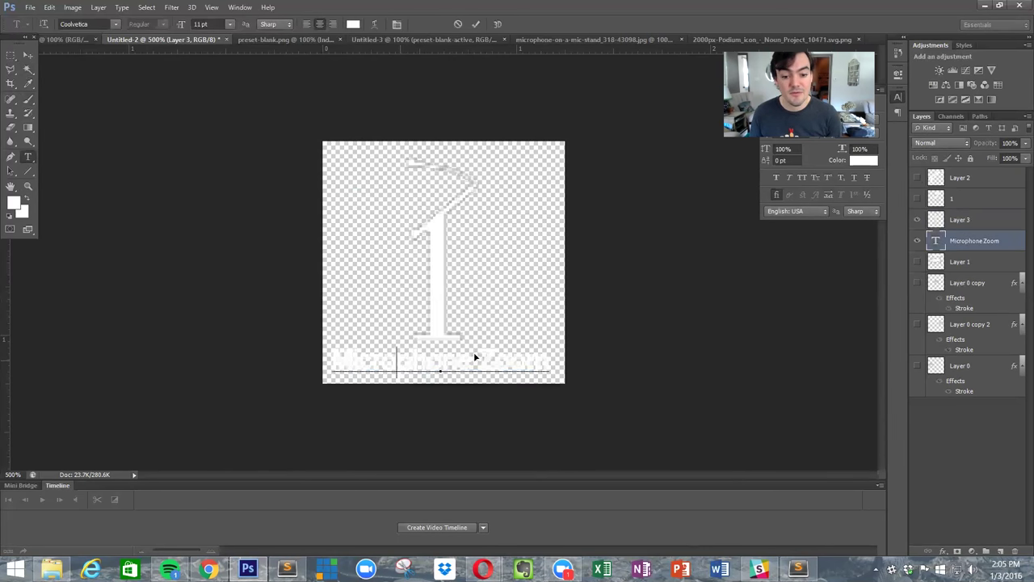
type("Podium")
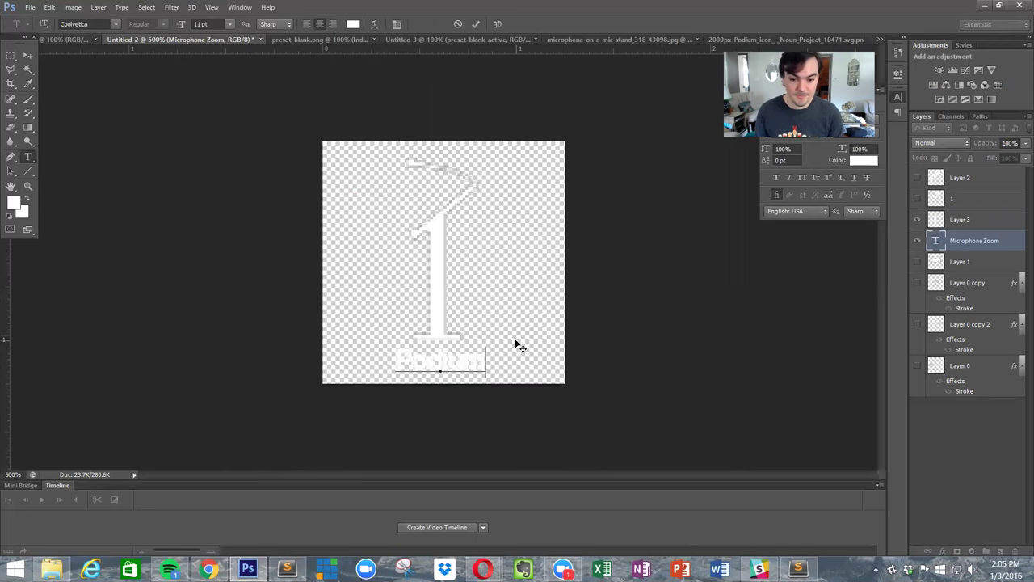
left_click(9, 60)
- Save the icon as 1.png in the presets folder, replacing the existing file
left_click(30, 8)
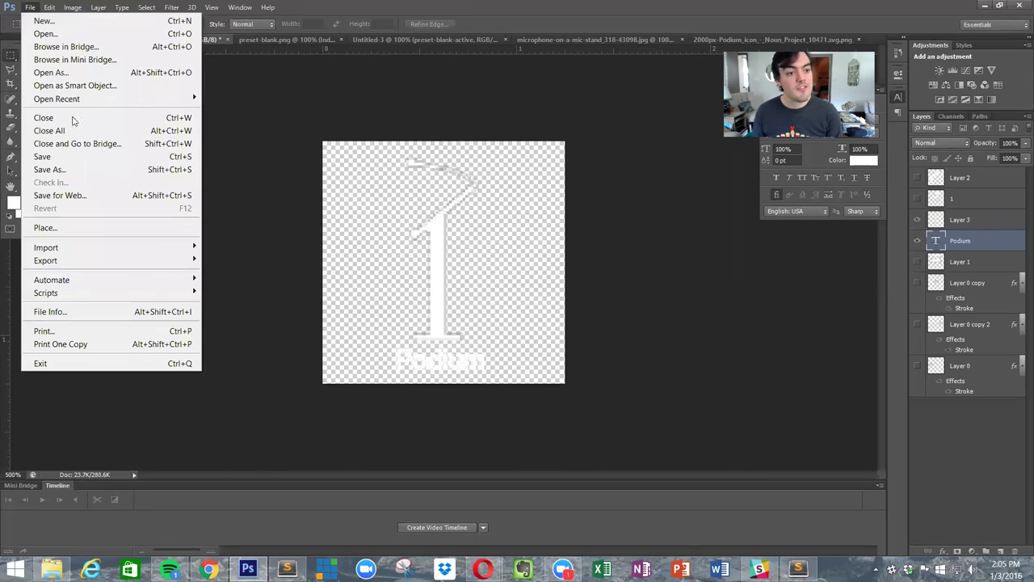
left_click(77, 170)
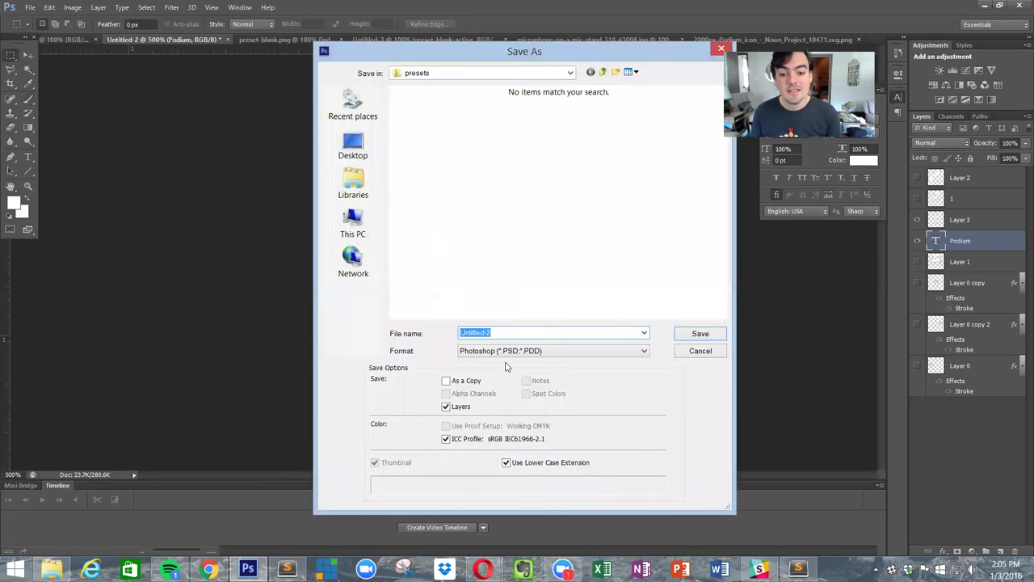
left_click(505, 352)
left_click(502, 509)
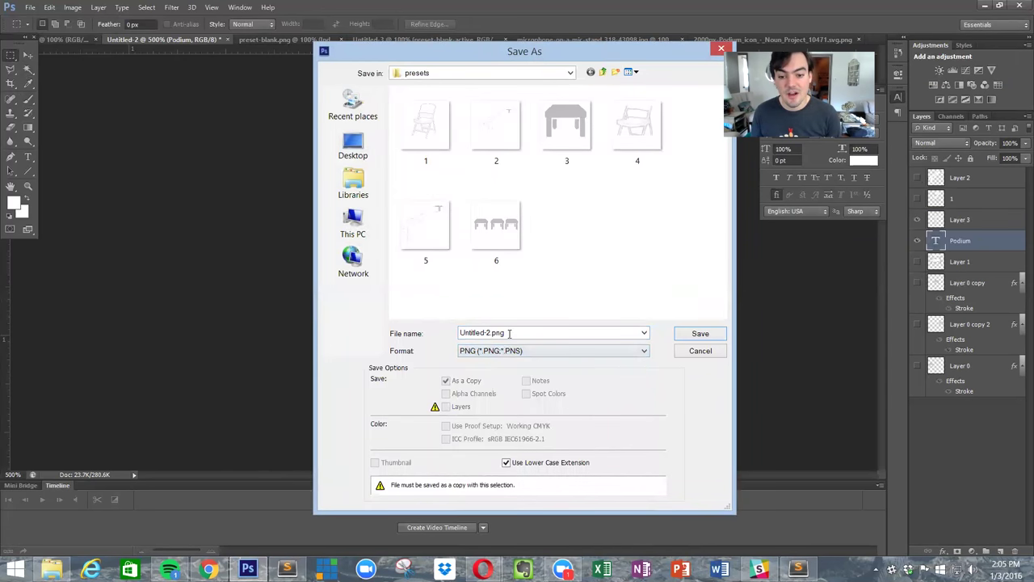
type("1")
left_click(699, 335)
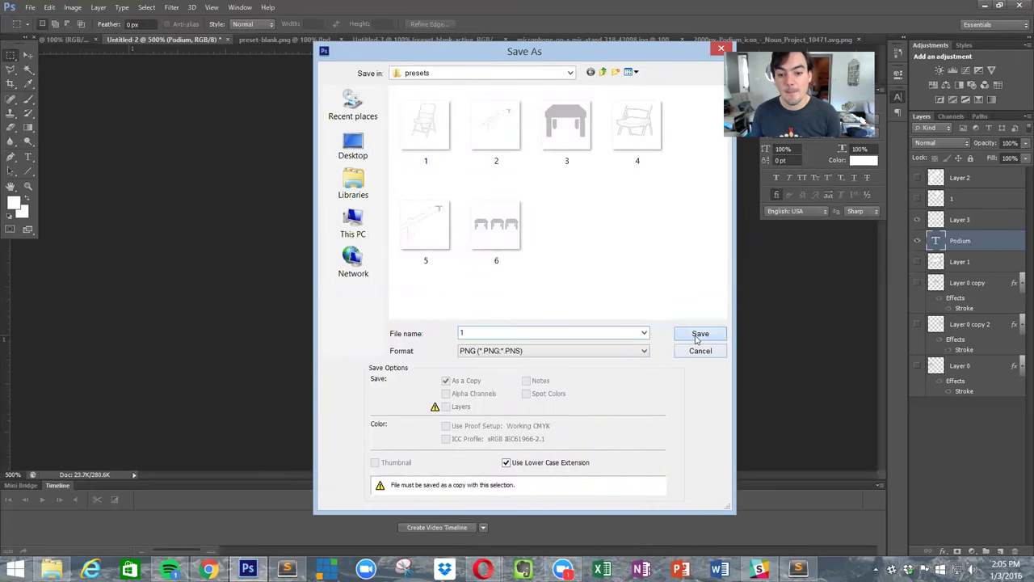
left_click(492, 215)
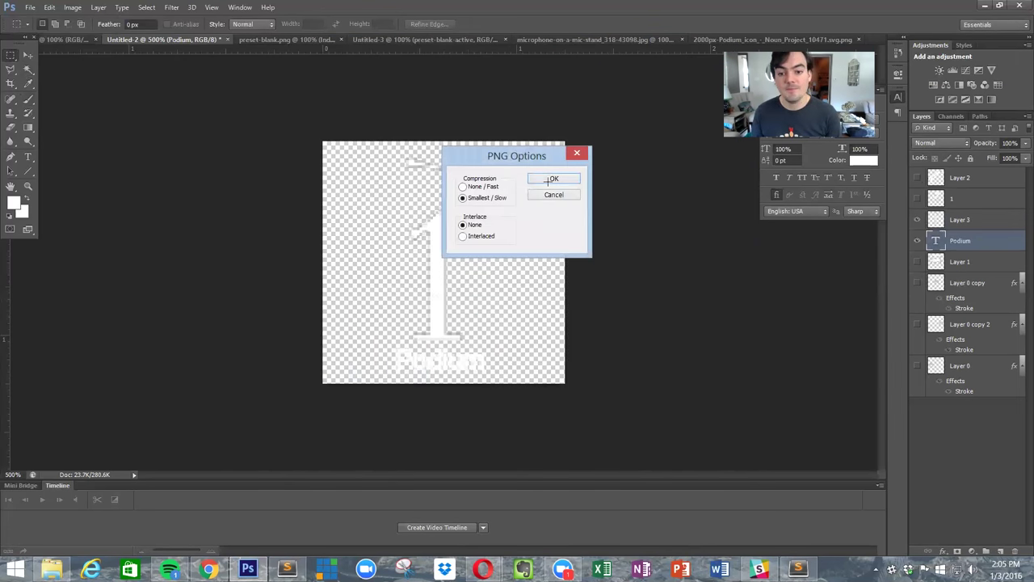
left_click(548, 181)
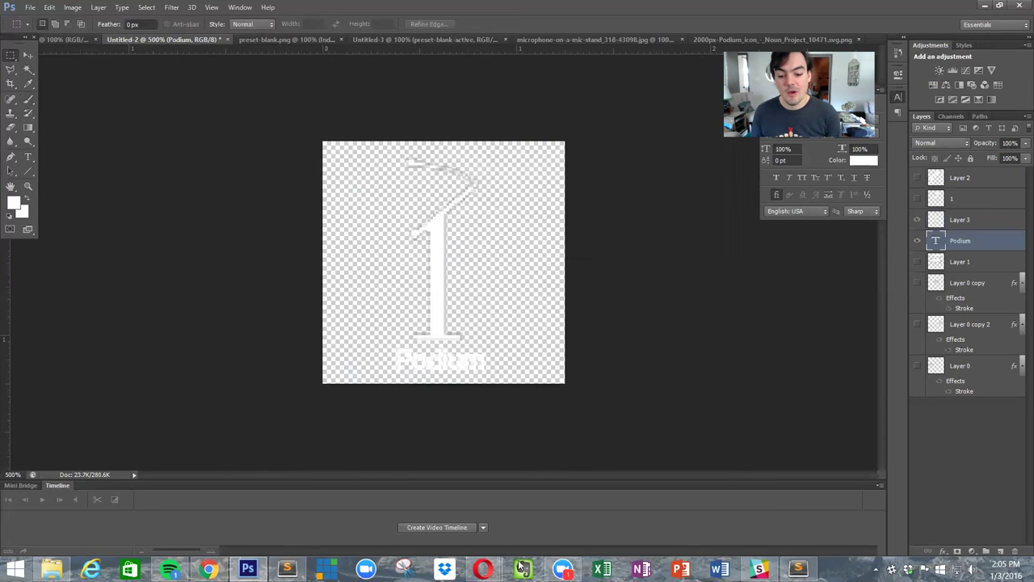
- Return to the camera control page and recall presets 1 and 4 to test the new icon
mouse_move(483, 569)
left_click(433, 517)
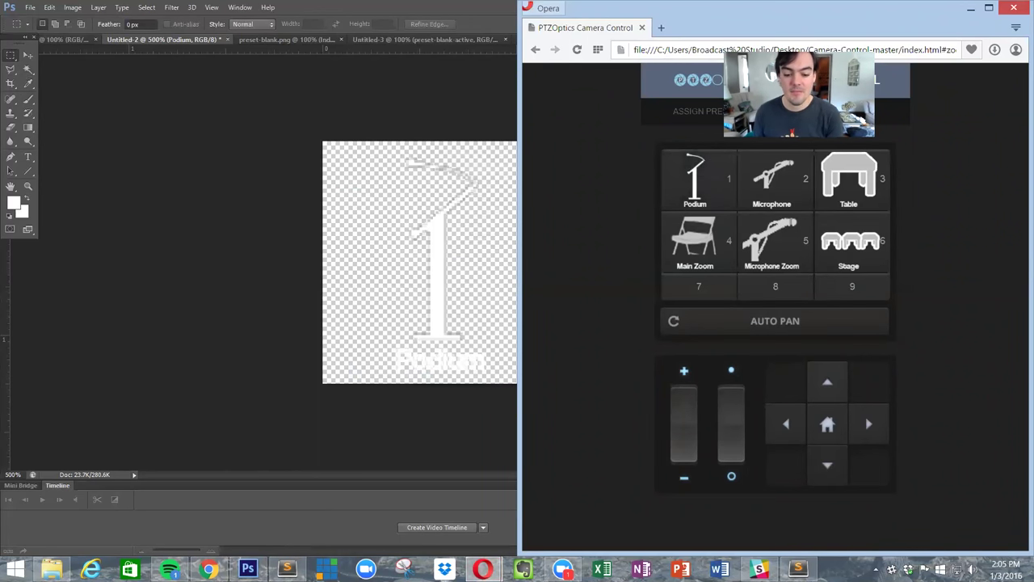
mouse_move(483, 569)
left_click(525, 493)
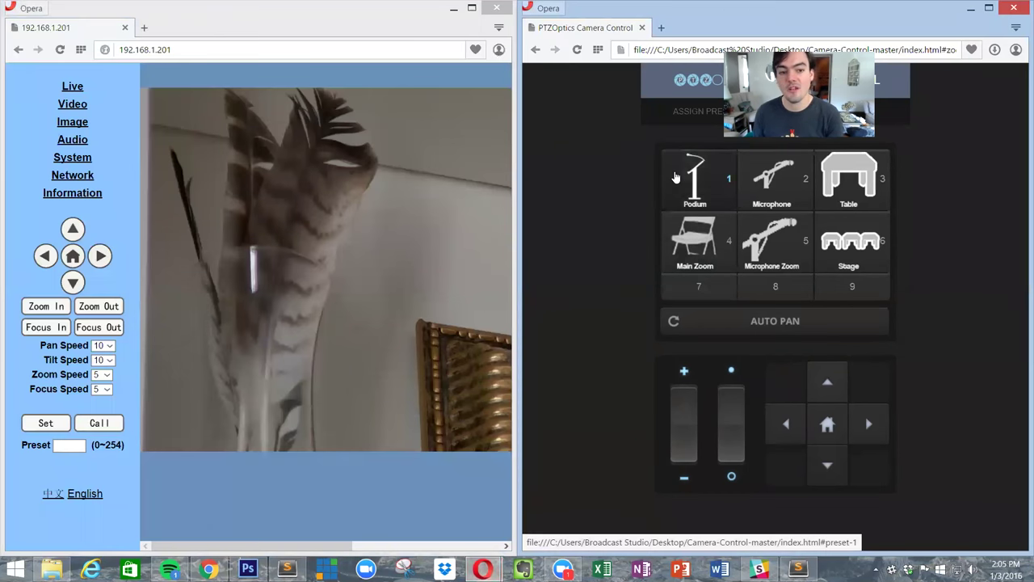
left_click(676, 177)
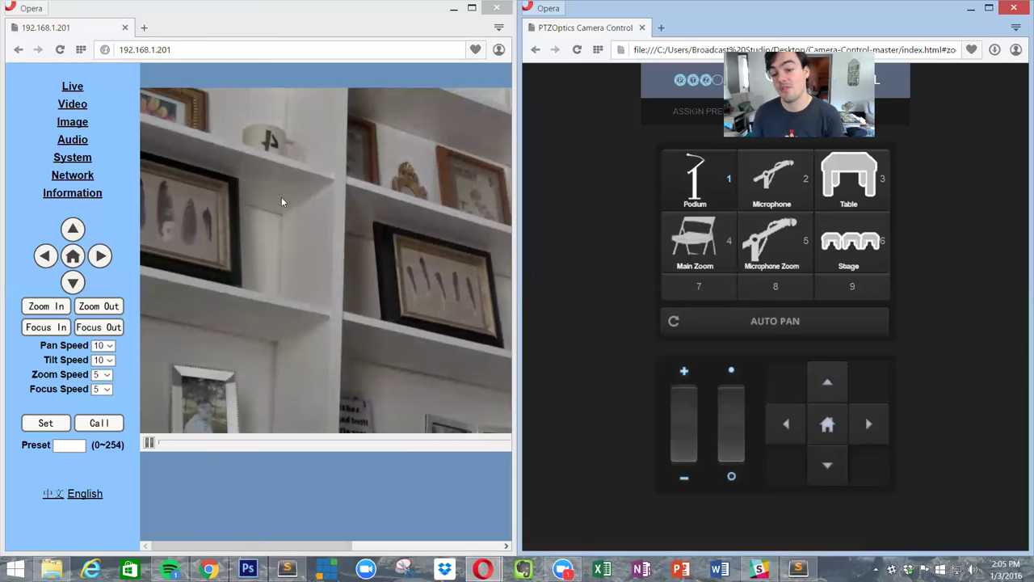
left_click(703, 236)
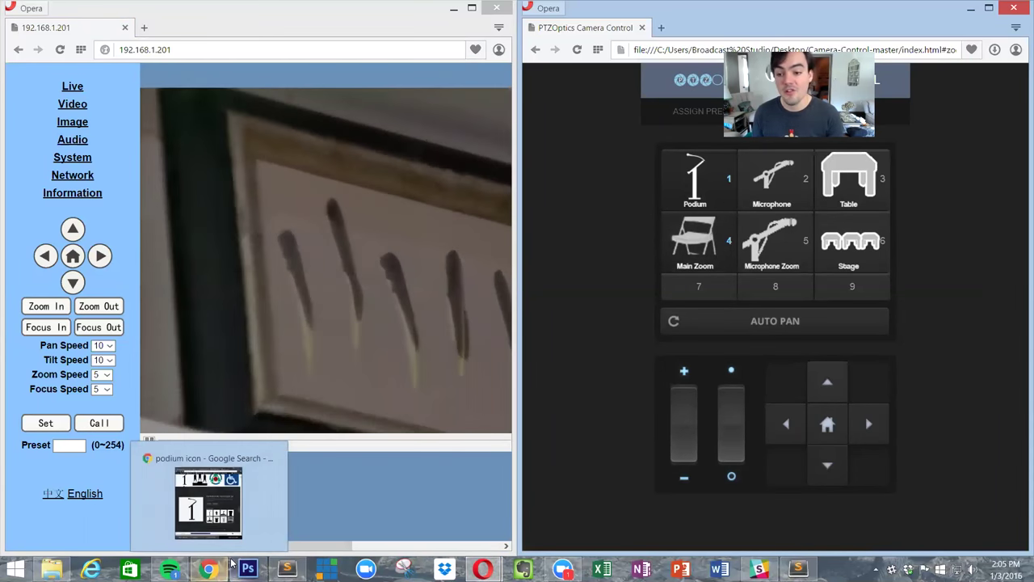
- Enlarge the podium graphic on Layer 3 to about 163% and shift it down-left
left_click(247, 569)
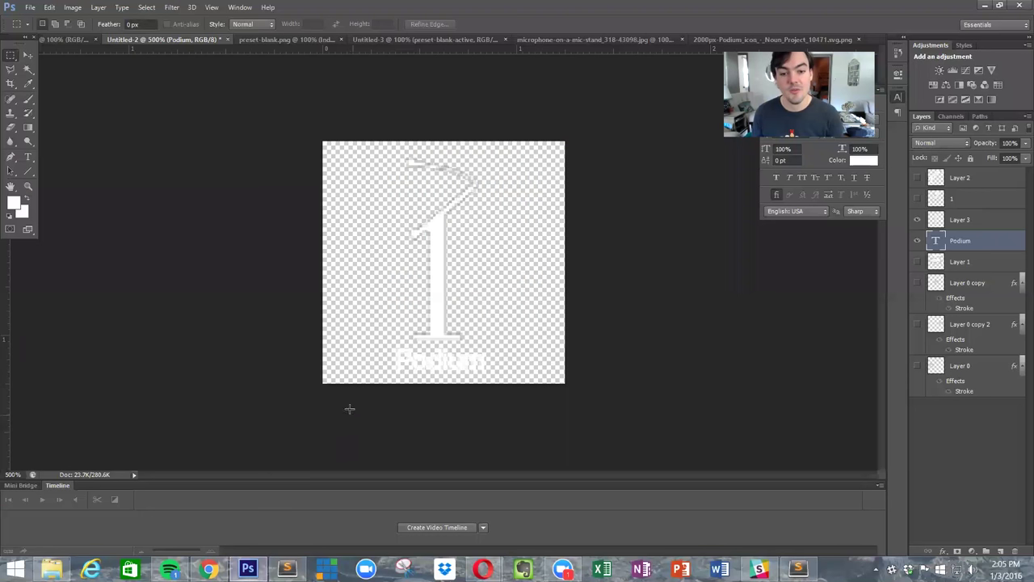
key("ctrl+t")
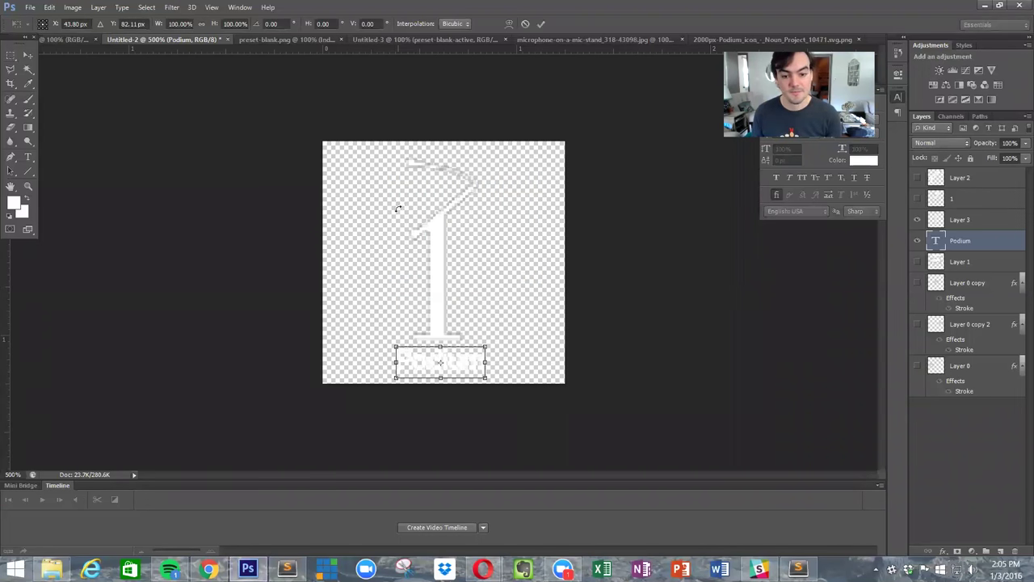
key("Return")
left_click(961, 219)
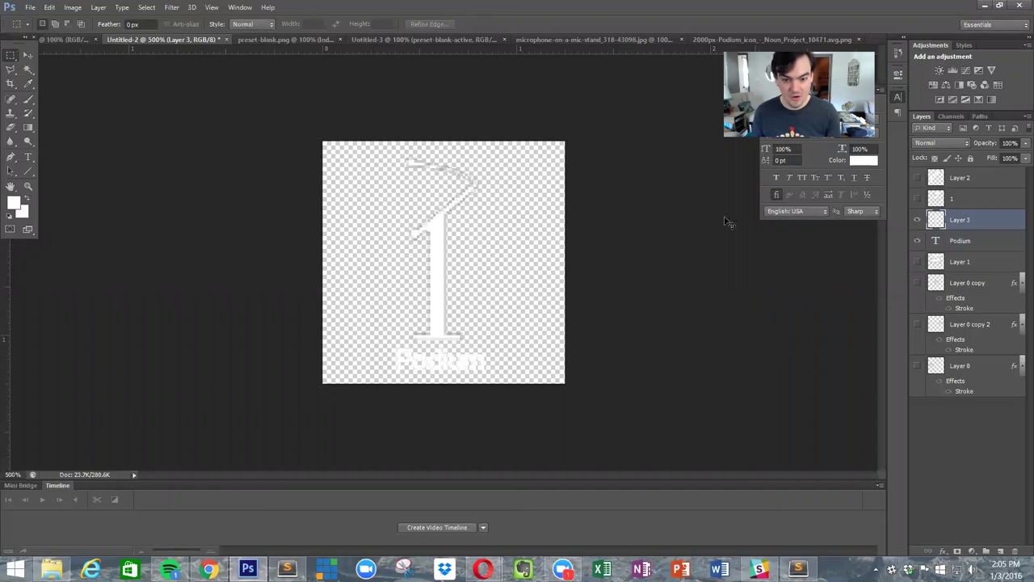
key("ctrl+t")
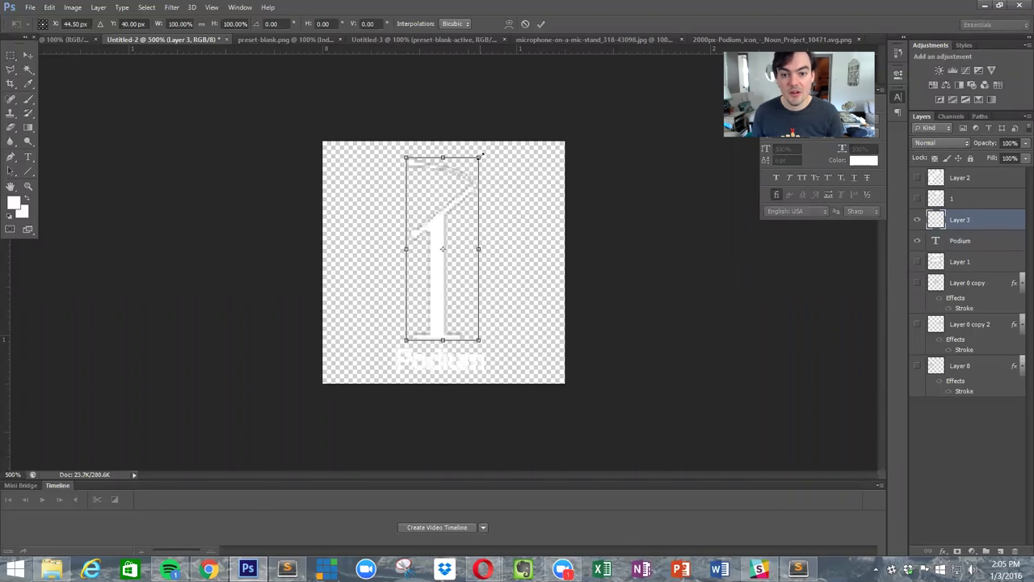
left_click_drag(482, 154, 525, 46)
left_click_drag(488, 185, 466, 283)
key("Return")
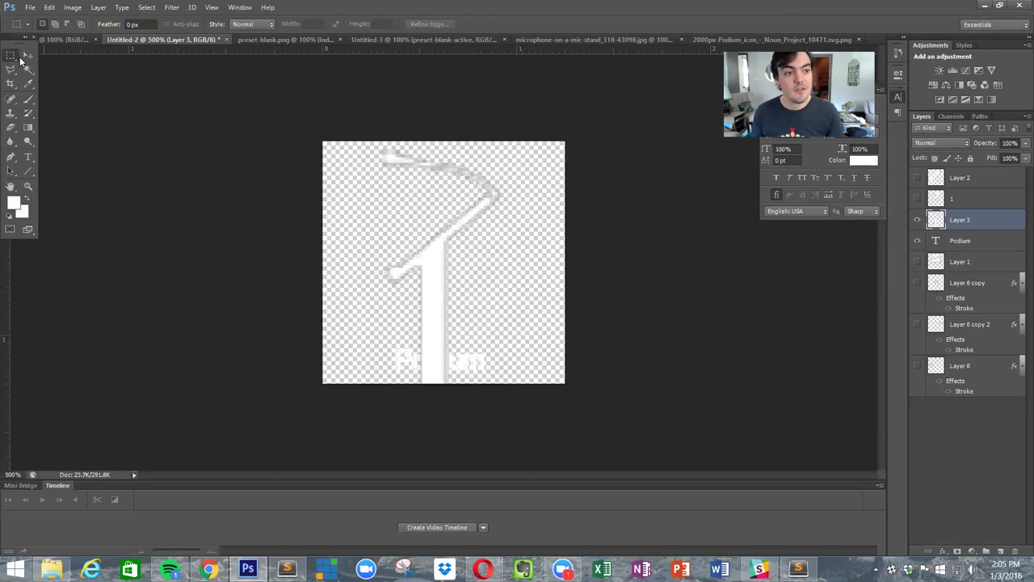
- Erase the podium stem where it overlaps the bottom label strip
left_click_drag(704, 331, 706, 332)
right_click(349, 244)
left_click(388, 263)
key("e")
left_click_drag(347, 282, 549, 311)
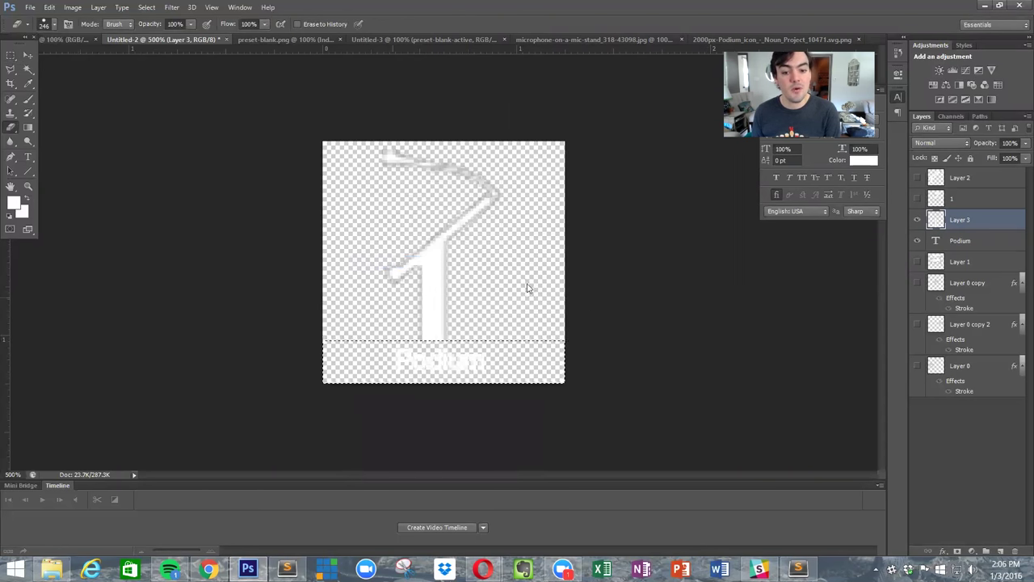
left_click(13, 55)
key("ctrl+d")
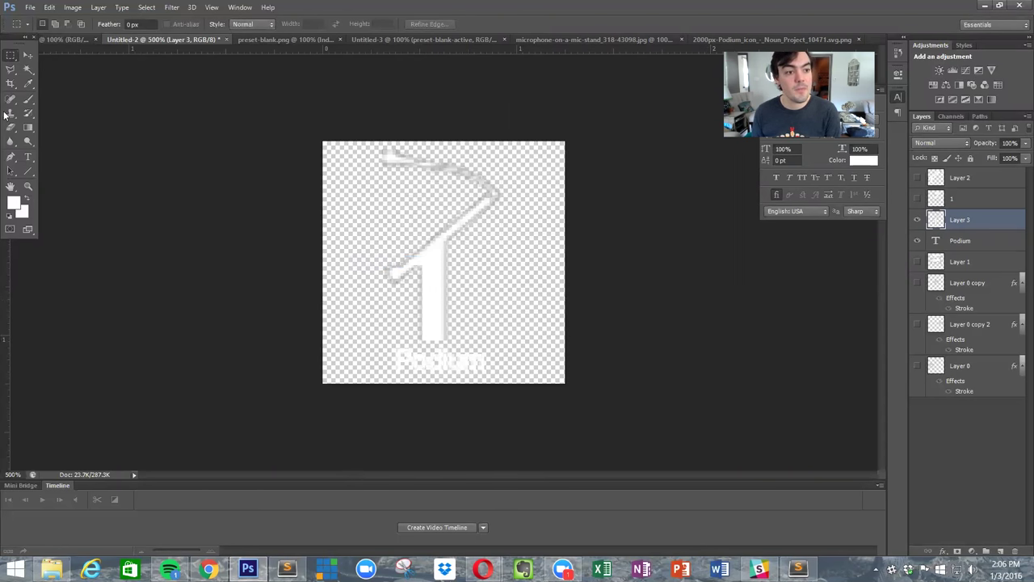
- Change the label to 'Podium Zoom'
left_click(29, 157)
left_click(485, 366)
type("2")
type("oom")
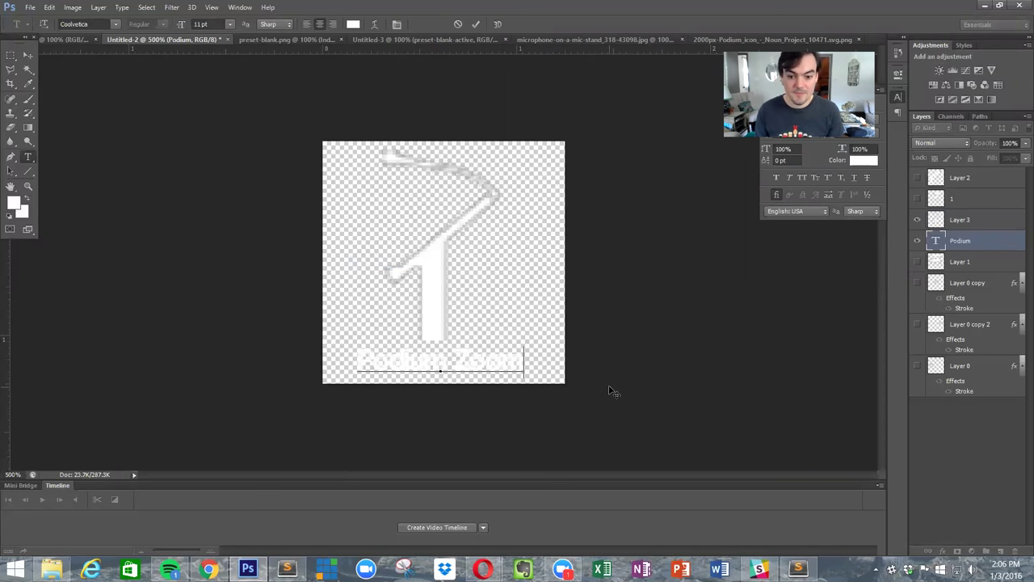
- Save the document as 'preset template'
left_click(30, 7)
left_click(76, 170)
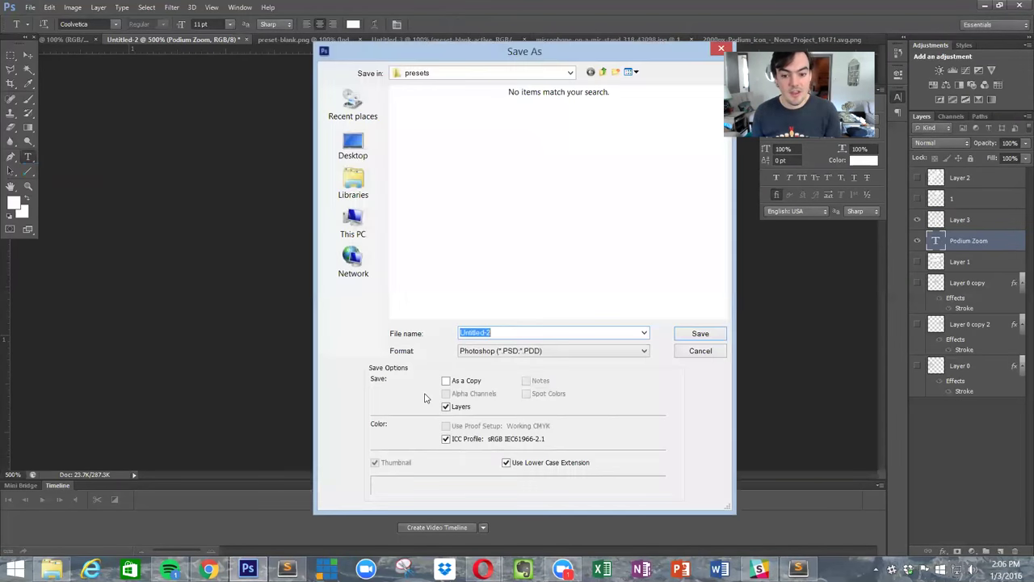
type("preset template")
key("Return")
key("Return")
left_click(30, 7)
- Save a PNG copy over preset image 4 in the presets folder
left_click(65, 170)
left_click(516, 351)
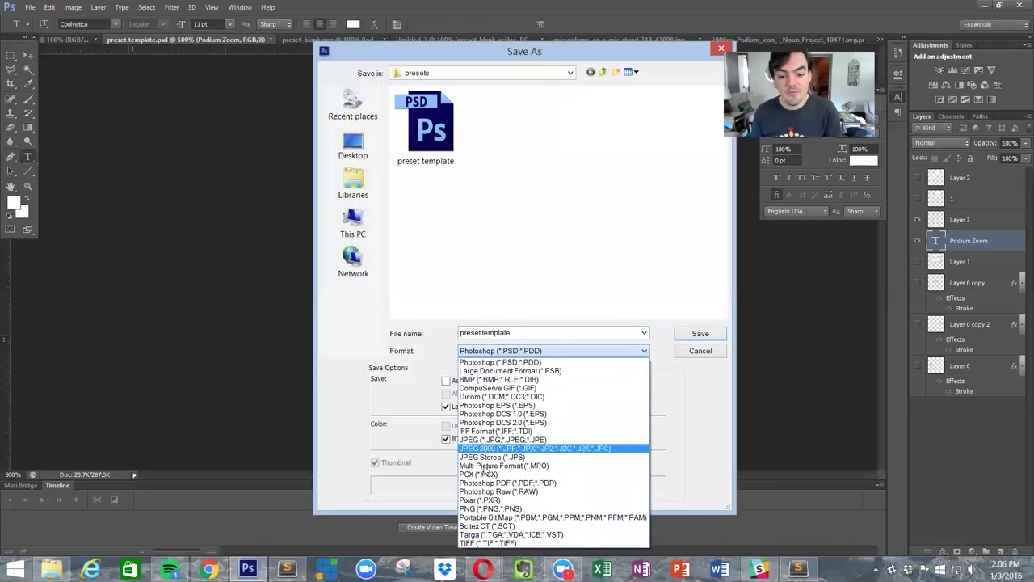
left_click(484, 508)
left_click(430, 222)
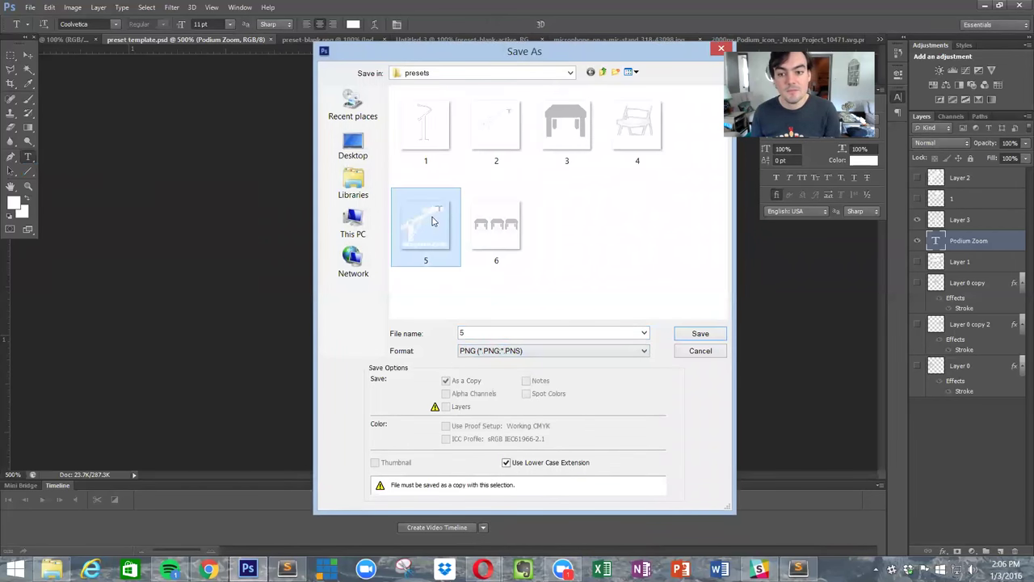
double_click(642, 129)
left_click(495, 215)
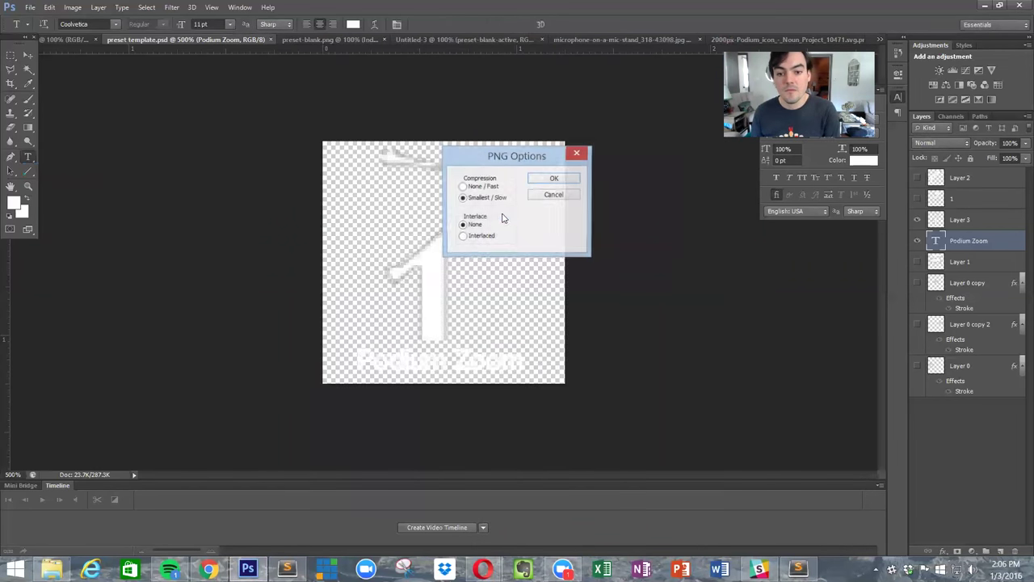
left_click(549, 181)
mouse_move(482, 569)
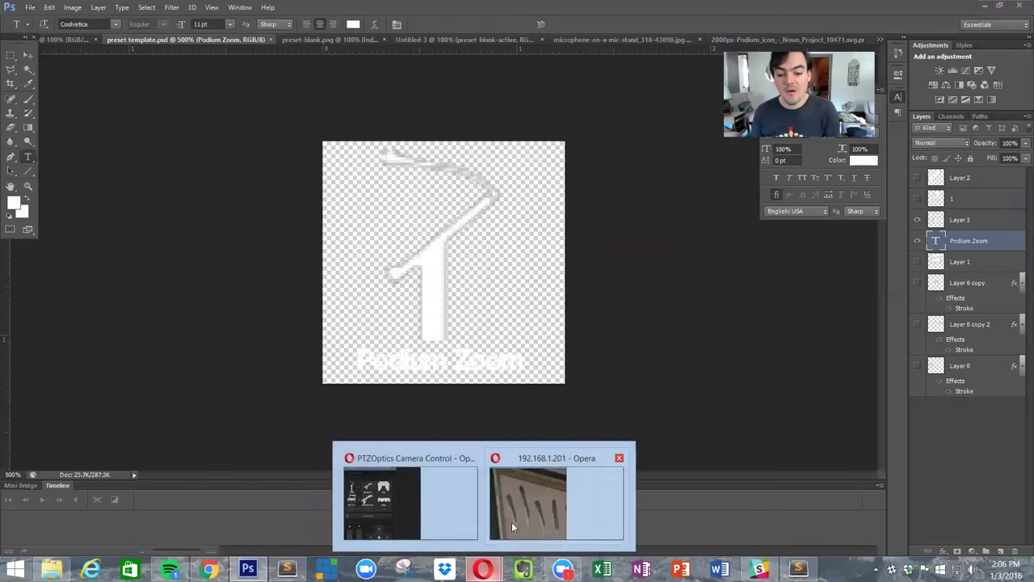
left_click(517, 516)
- Bring up the camera control page and recall the Podium preset to test it
left_click(446, 507)
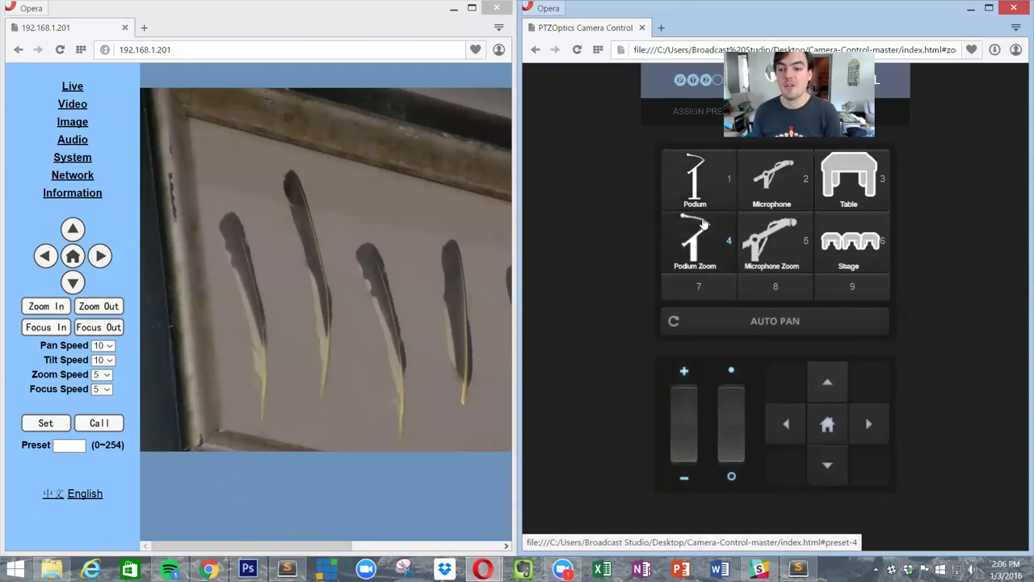
left_click(703, 225)
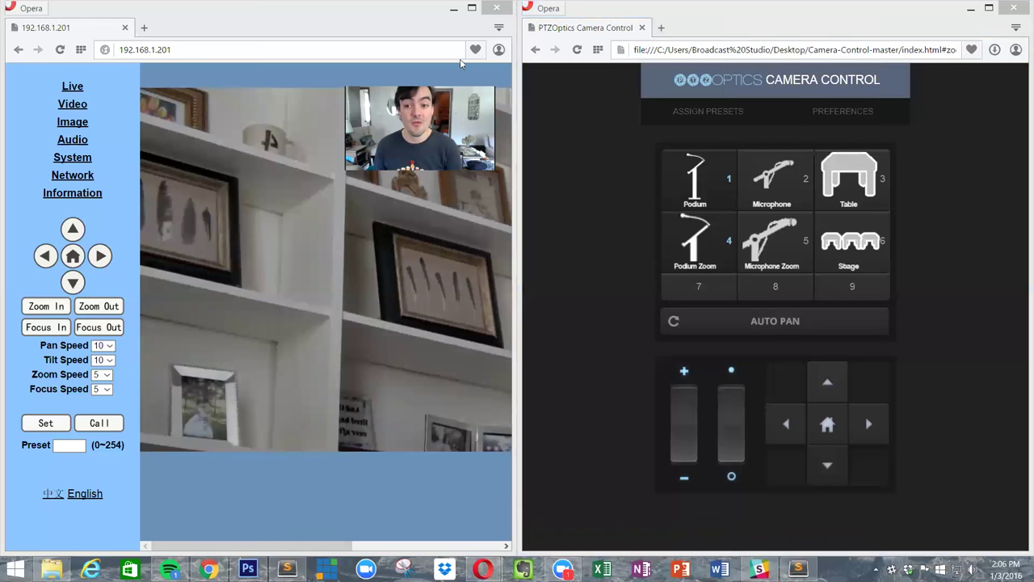
left_click(763, 109)
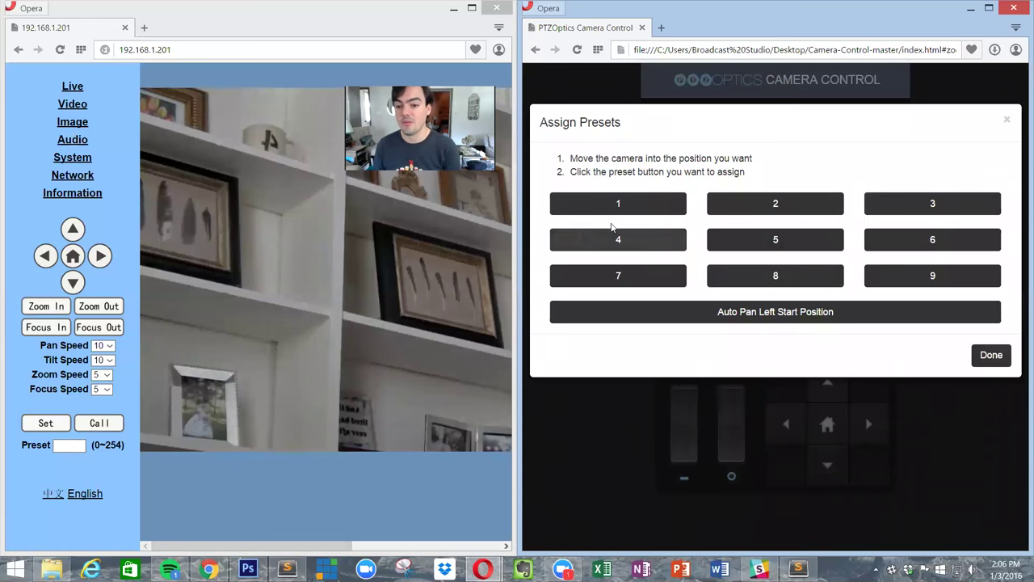
left_click(991, 356)
left_click(848, 110)
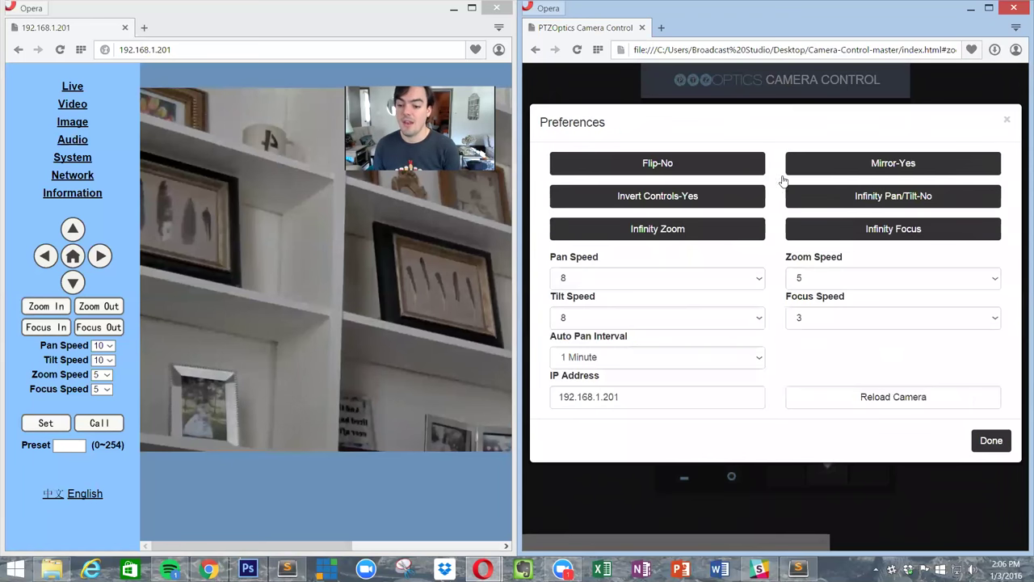
left_click_drag(653, 395, 502, 391)
left_click_drag(620, 397, 405, 371)
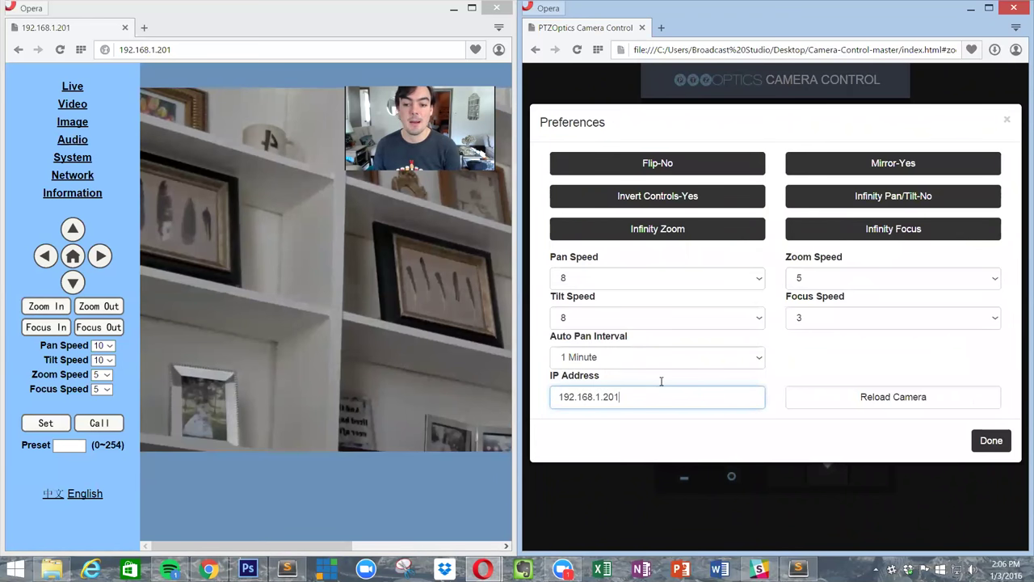
left_click(991, 441)
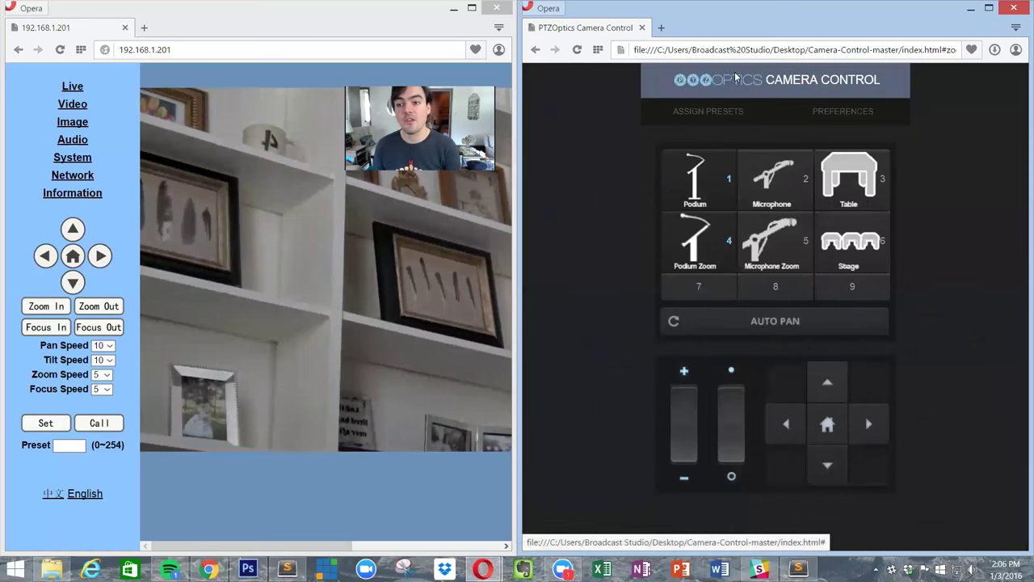